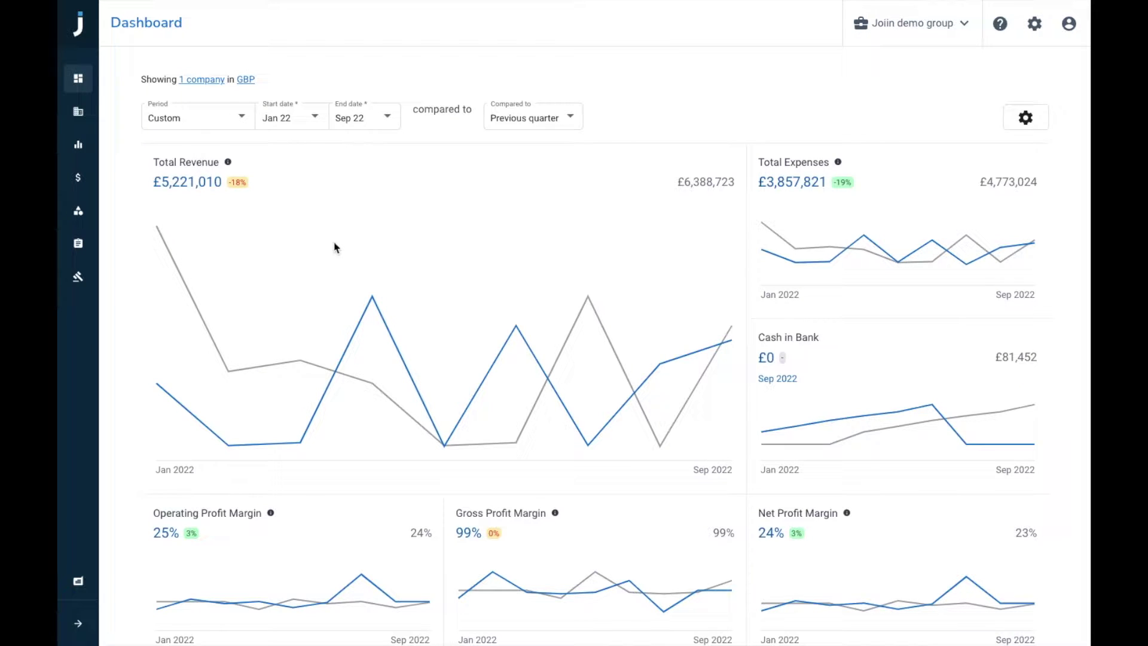
Step: Open the Custom Reports page from the left sidebar
click(78, 216)
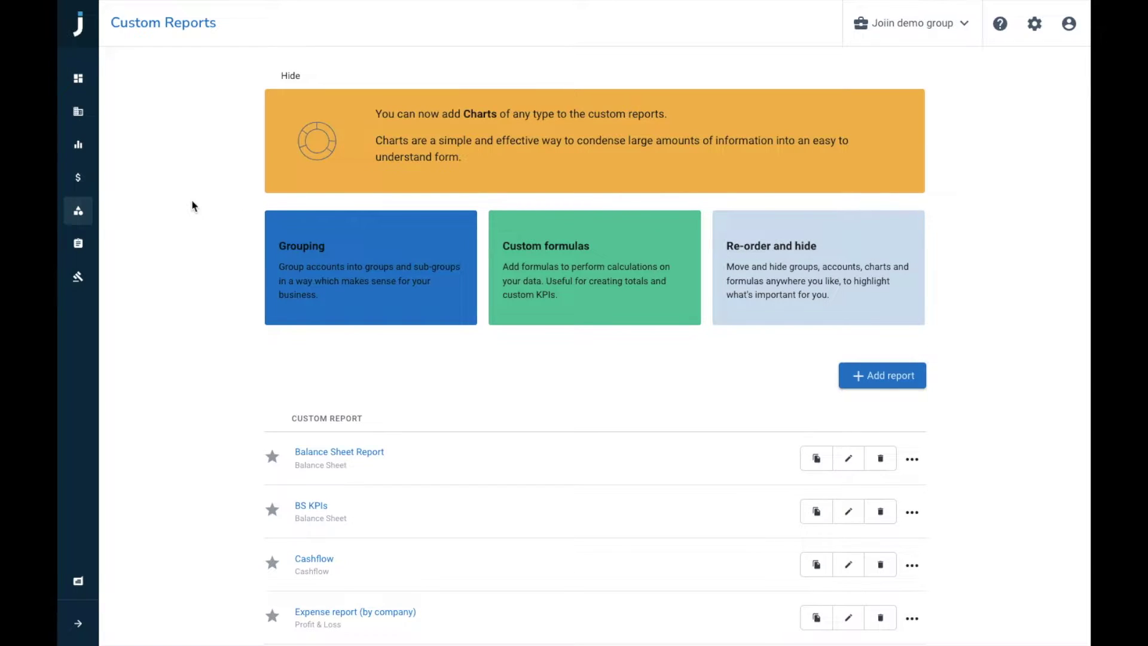
scroll(192, 205, down, 3)
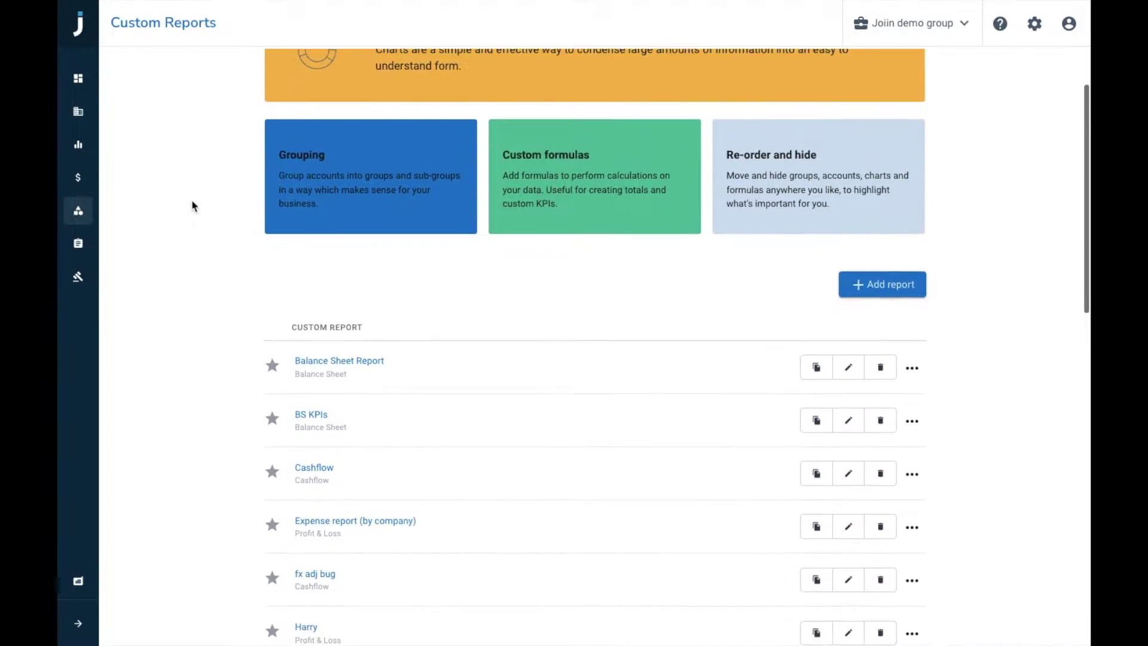
scroll(192, 205, down, 2)
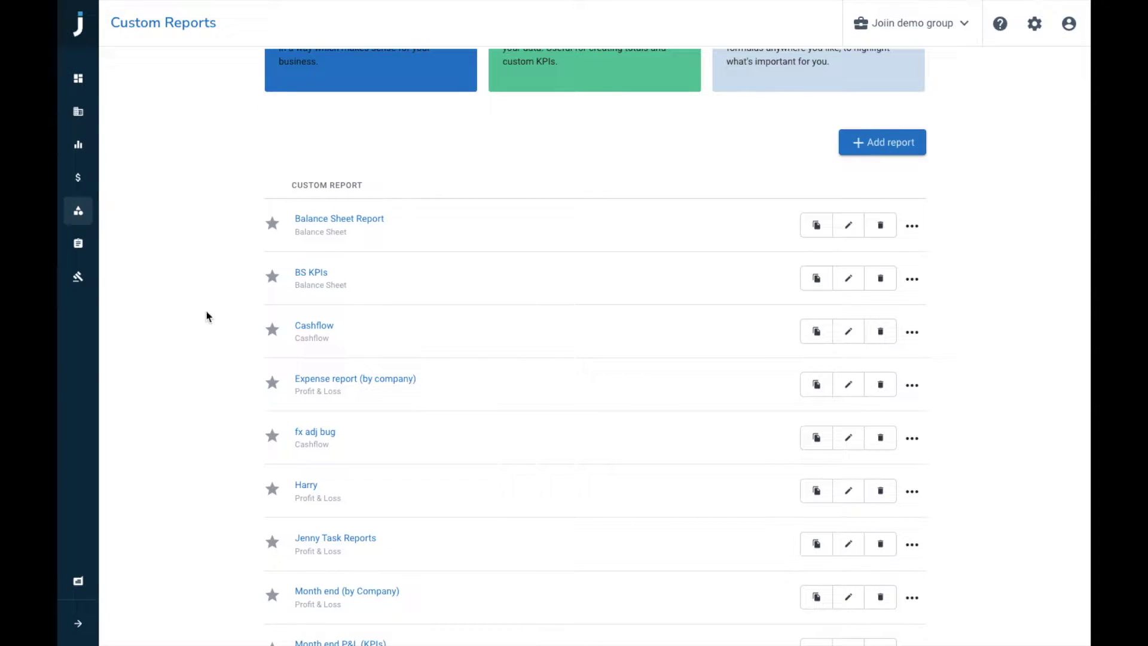
scroll(208, 316, down, 3)
scroll(207, 317, down, 2)
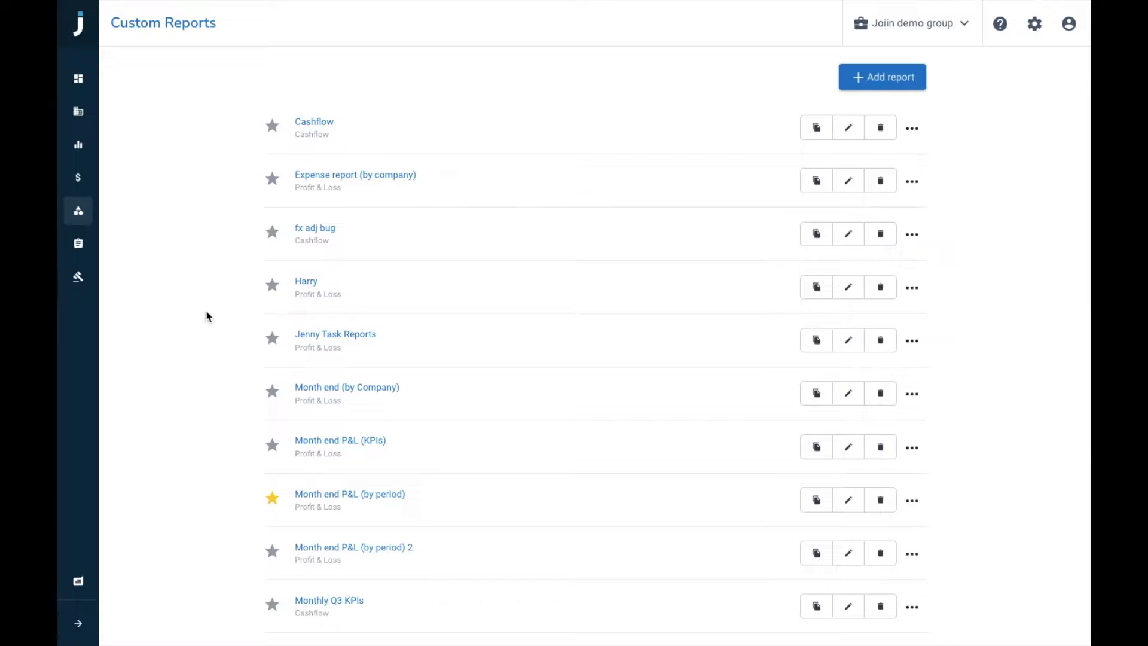
scroll(207, 316, up, 1)
scroll(207, 317, up, 6)
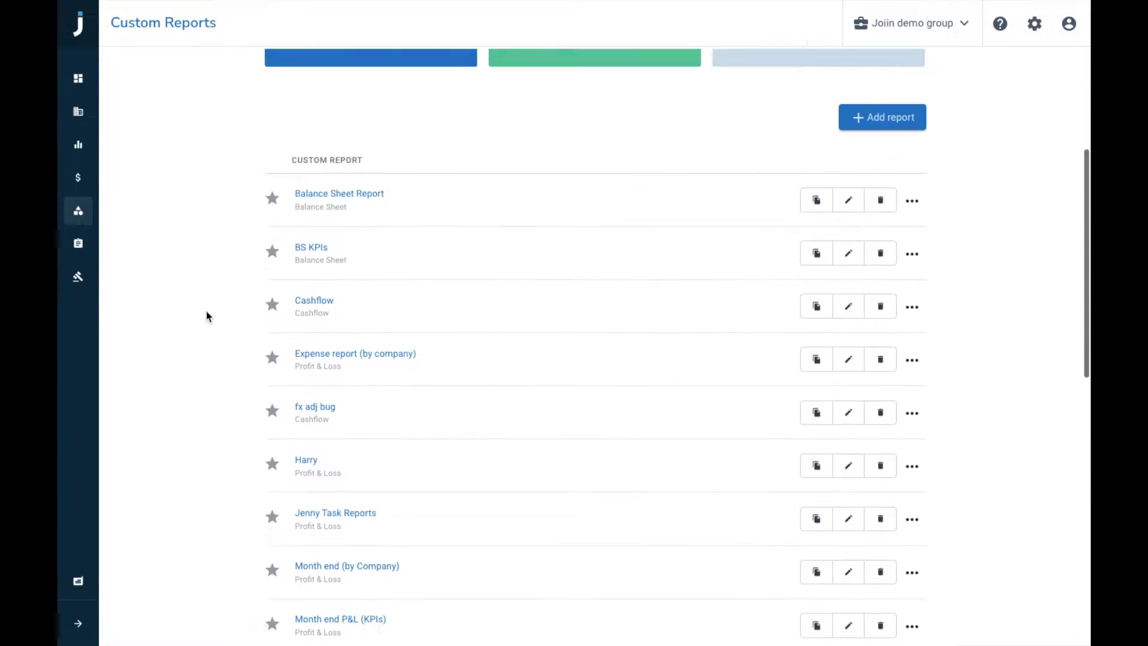
scroll(208, 316, up, 1)
scroll(208, 317, up, 1)
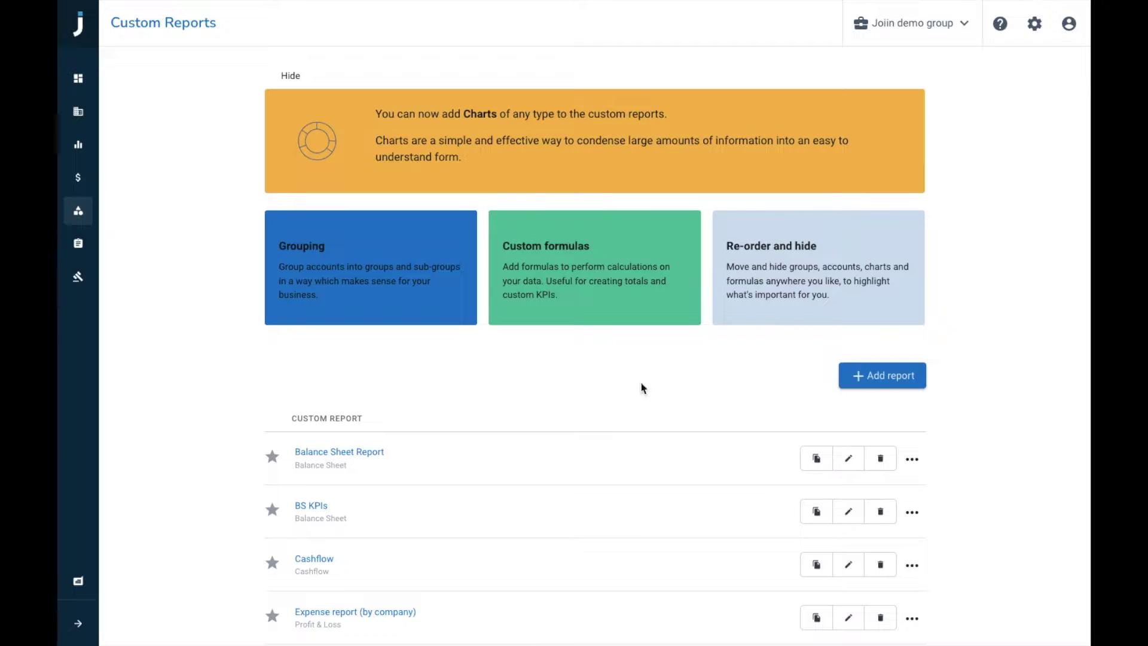
Step: Create a new Profit and Loss report named 'MGMT P&L' and save it
click(875, 384)
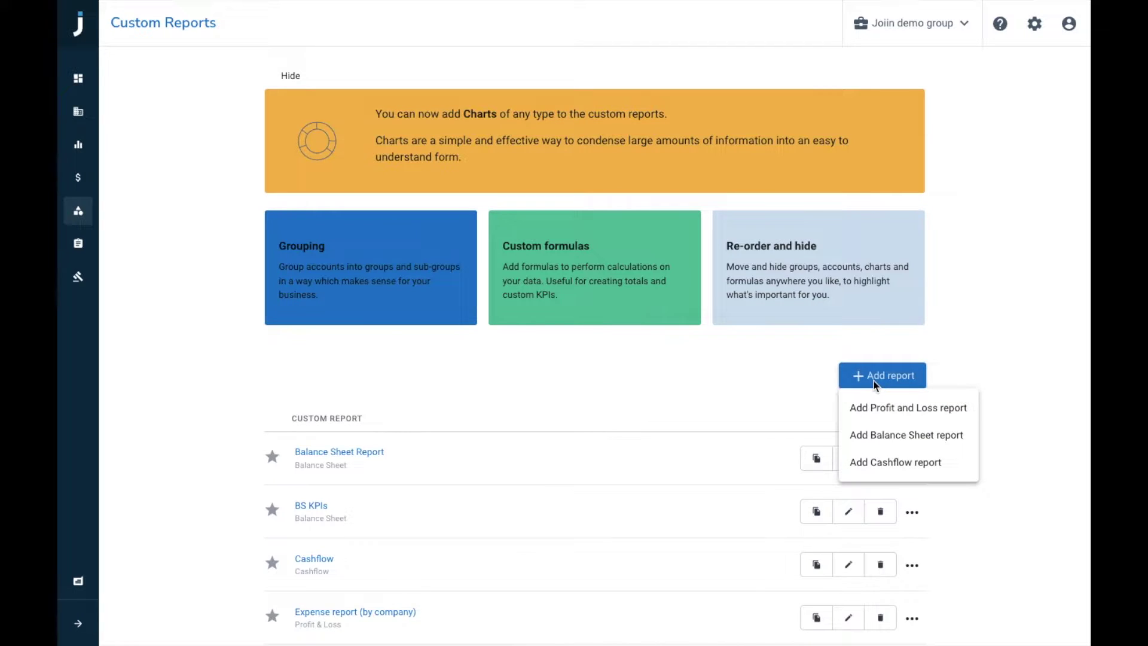
click(883, 414)
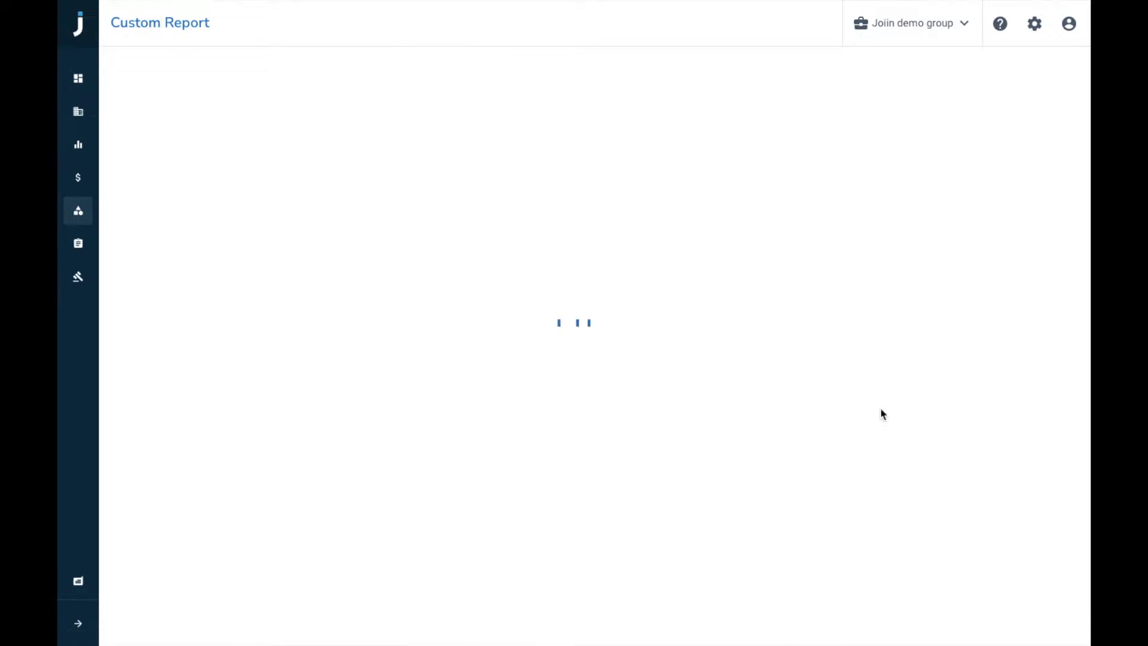
click(436, 140)
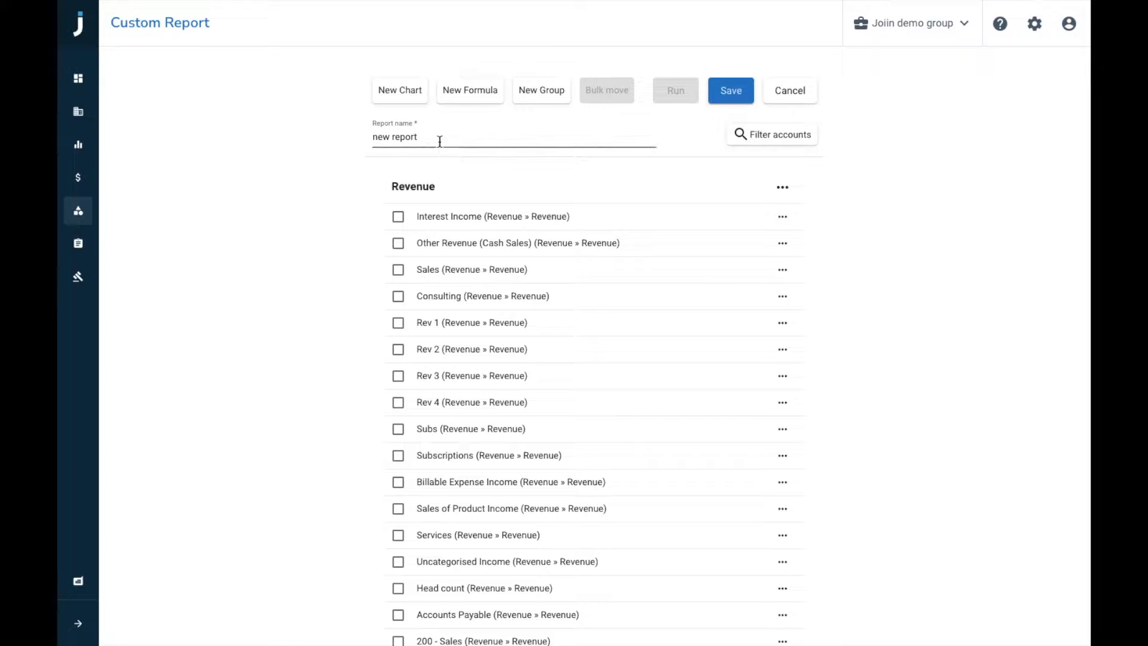
drag(433, 137, 336, 136)
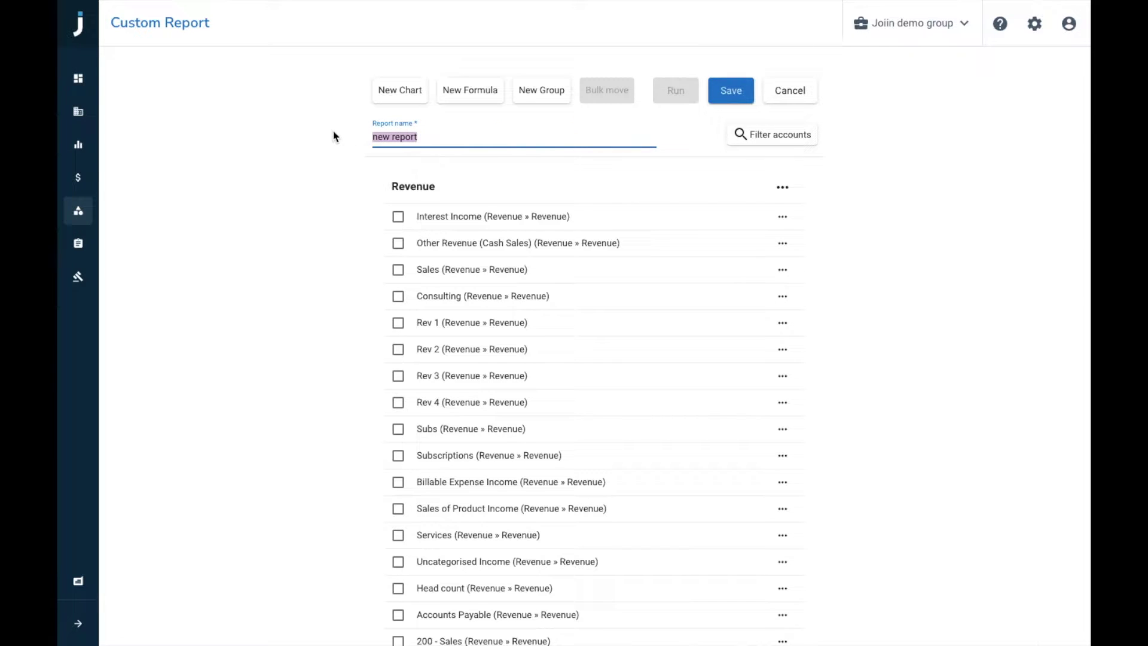
text(MGMT P&L)
click(726, 97)
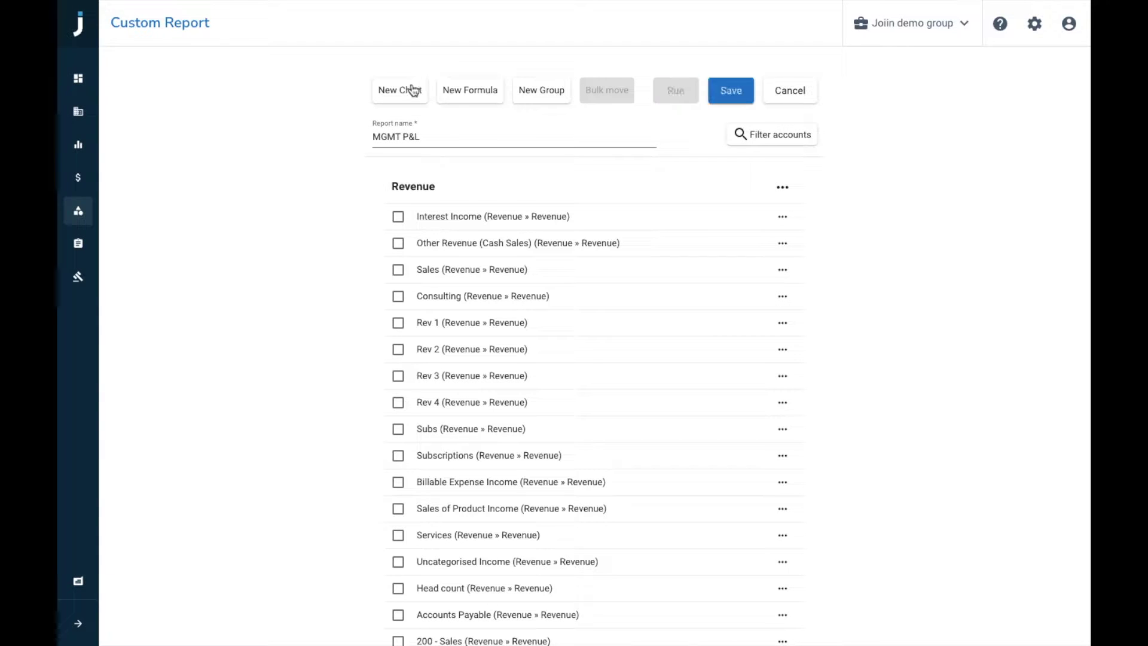
click(401, 92)
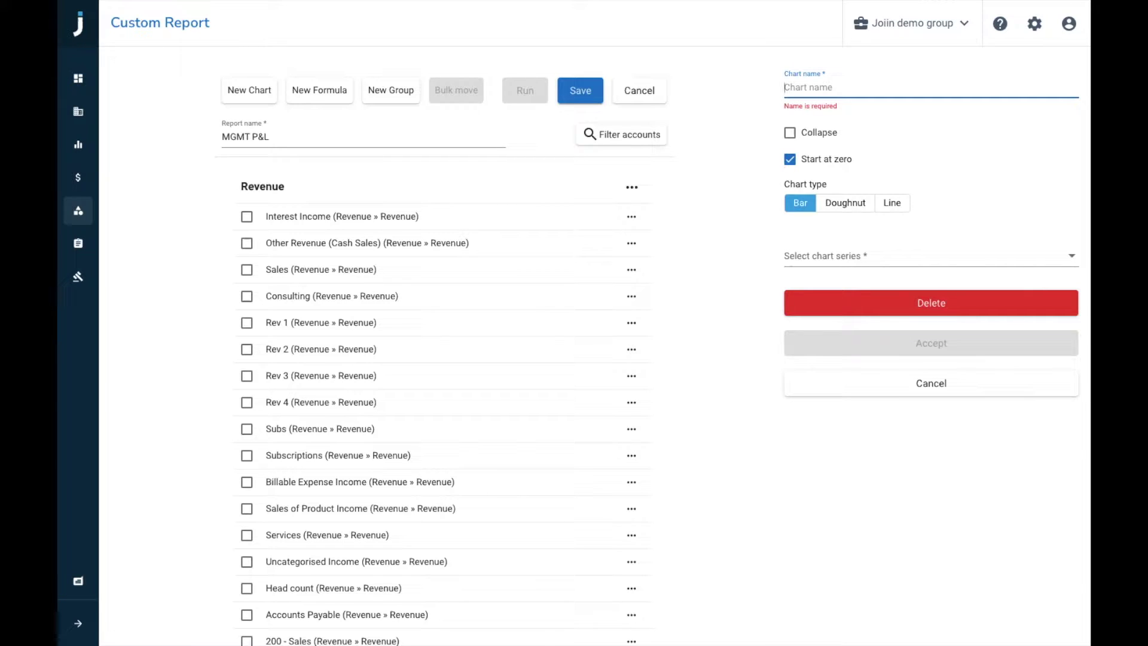
Step: Name the chart 'Rev vs Exp' and make it a line chart plotting Revenue and Expenses
text(Rev )
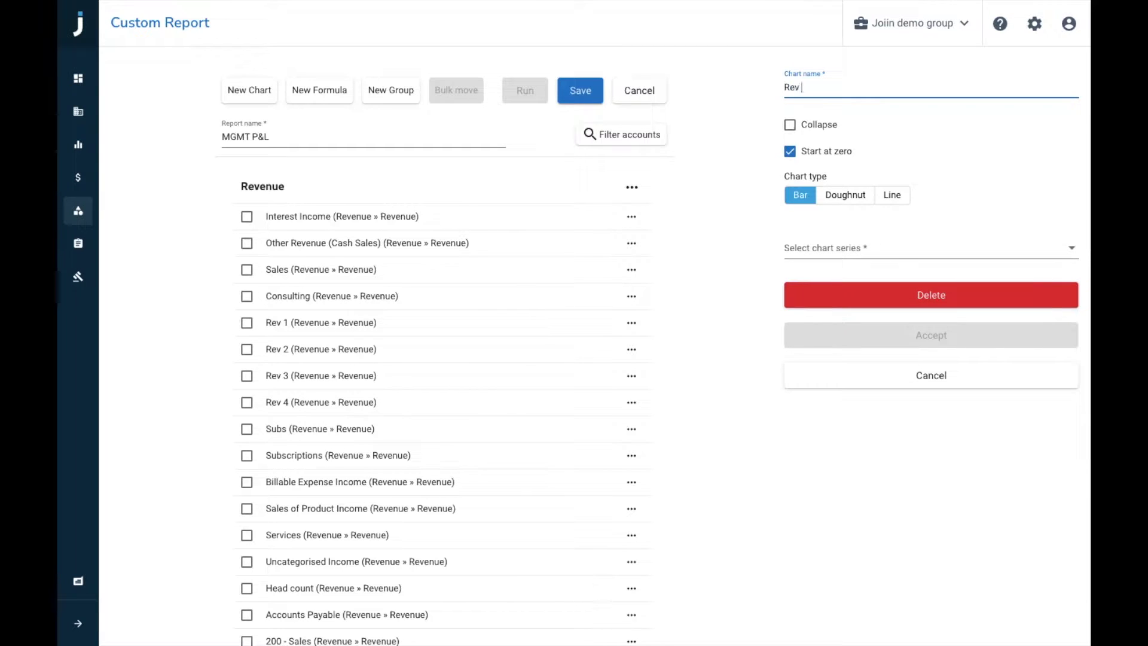
text(vs Exp)
click(900, 200)
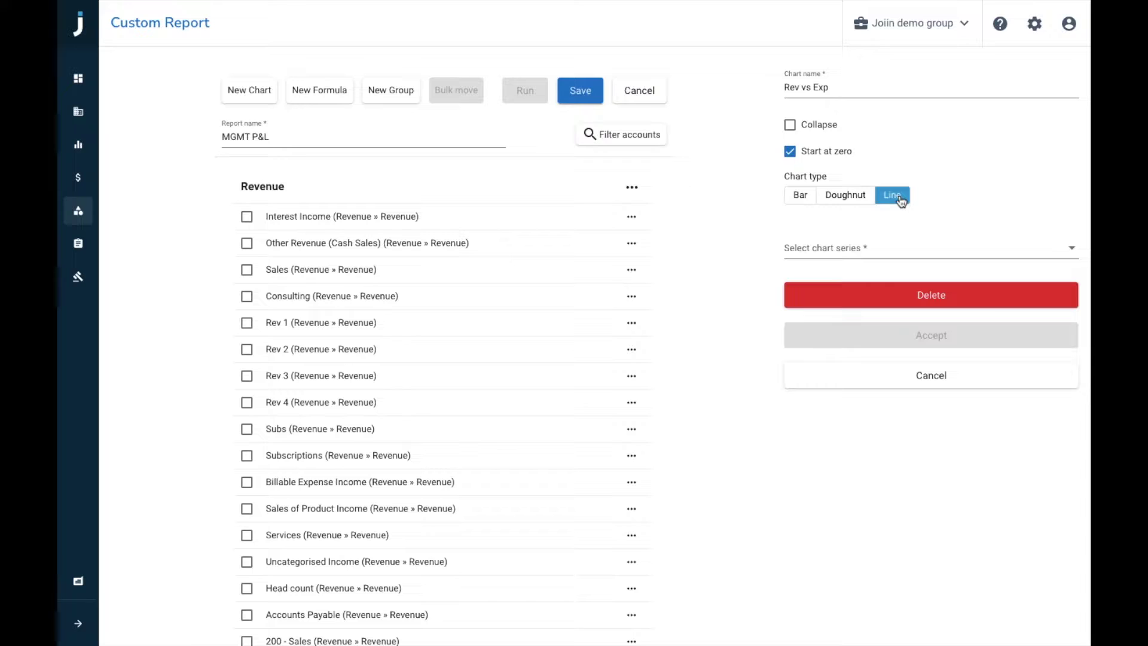
click(859, 253)
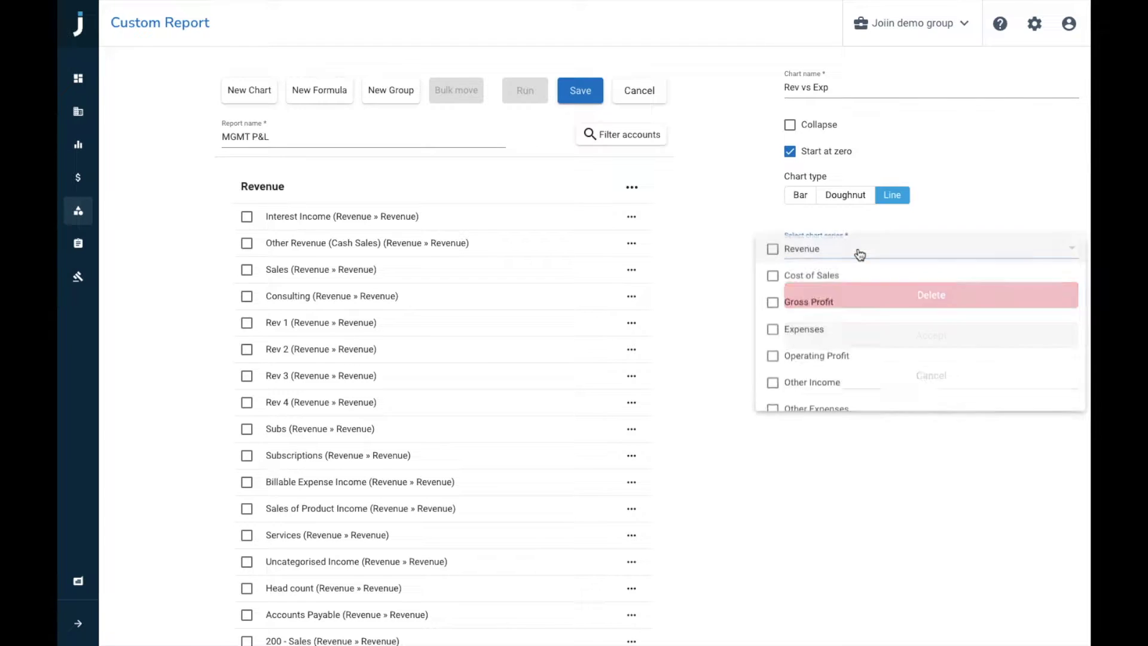
click(811, 254)
click(815, 333)
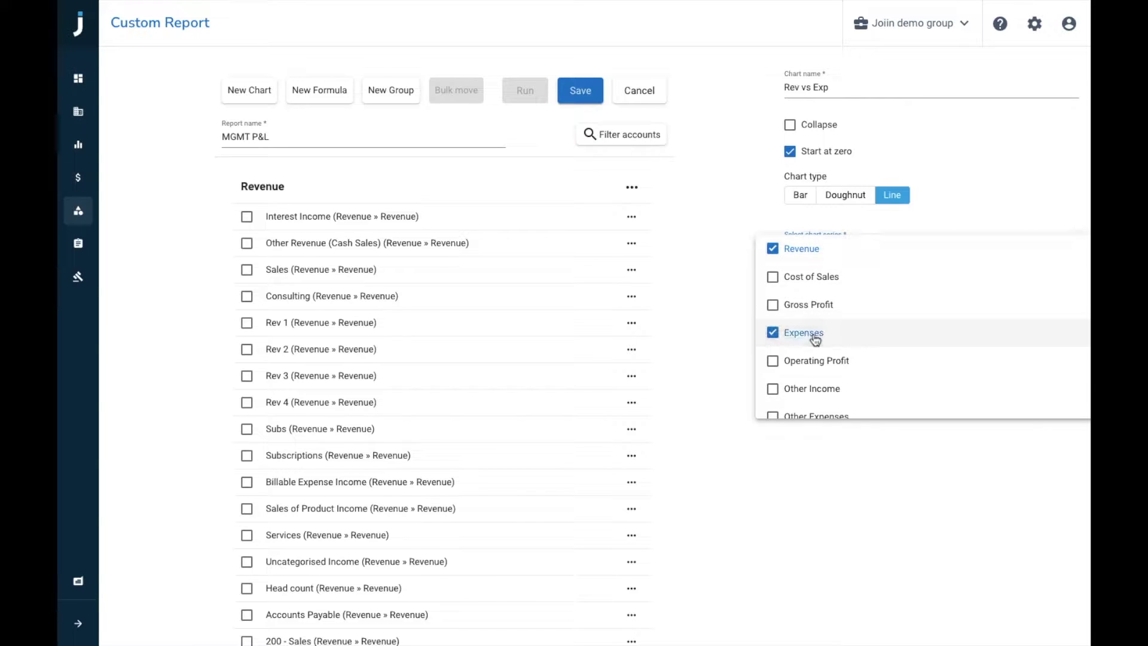
click(828, 471)
Step: Accept the Rev vs Exp chart, save the report, and run it, leaving the period unchanged
click(848, 340)
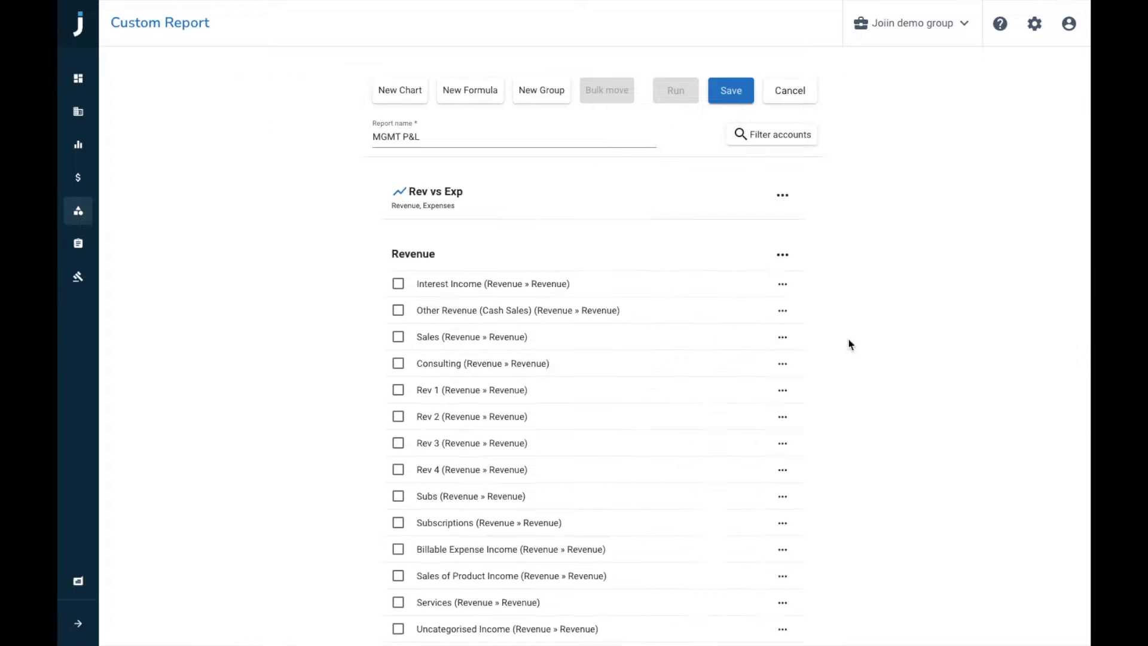
click(729, 96)
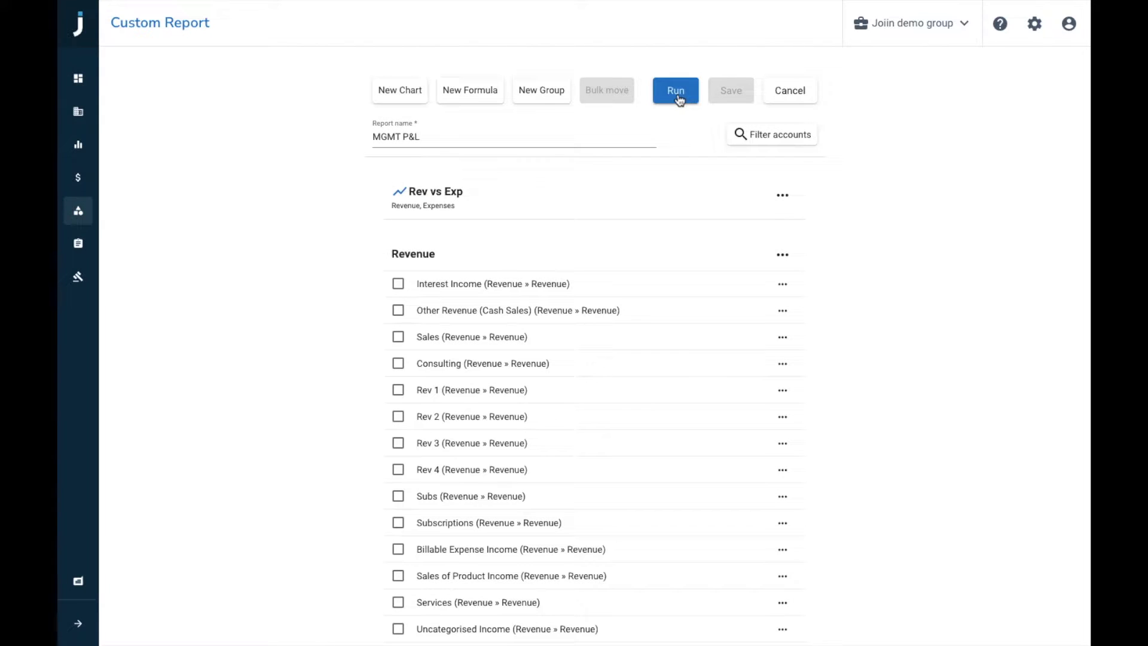
click(678, 97)
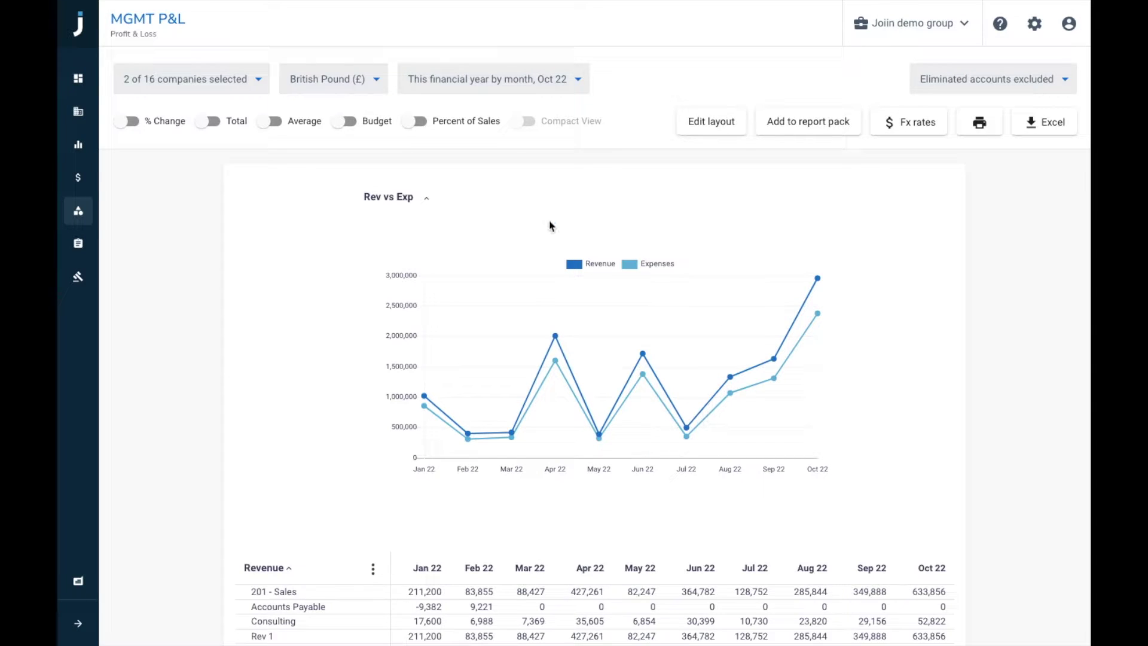
click(475, 87)
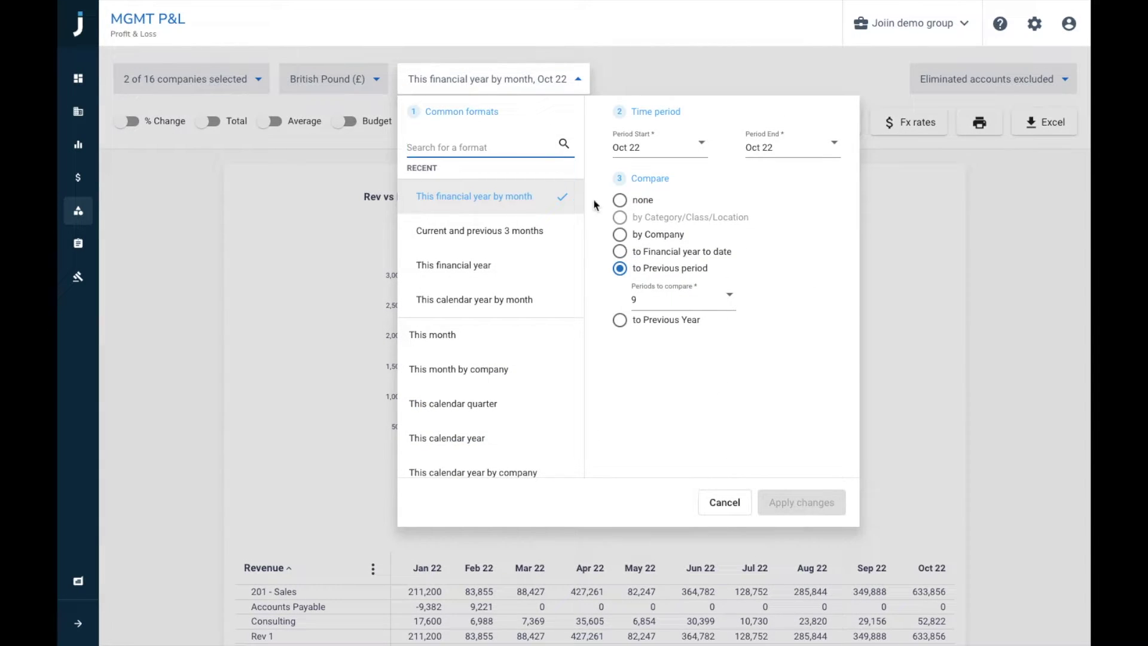
click(725, 502)
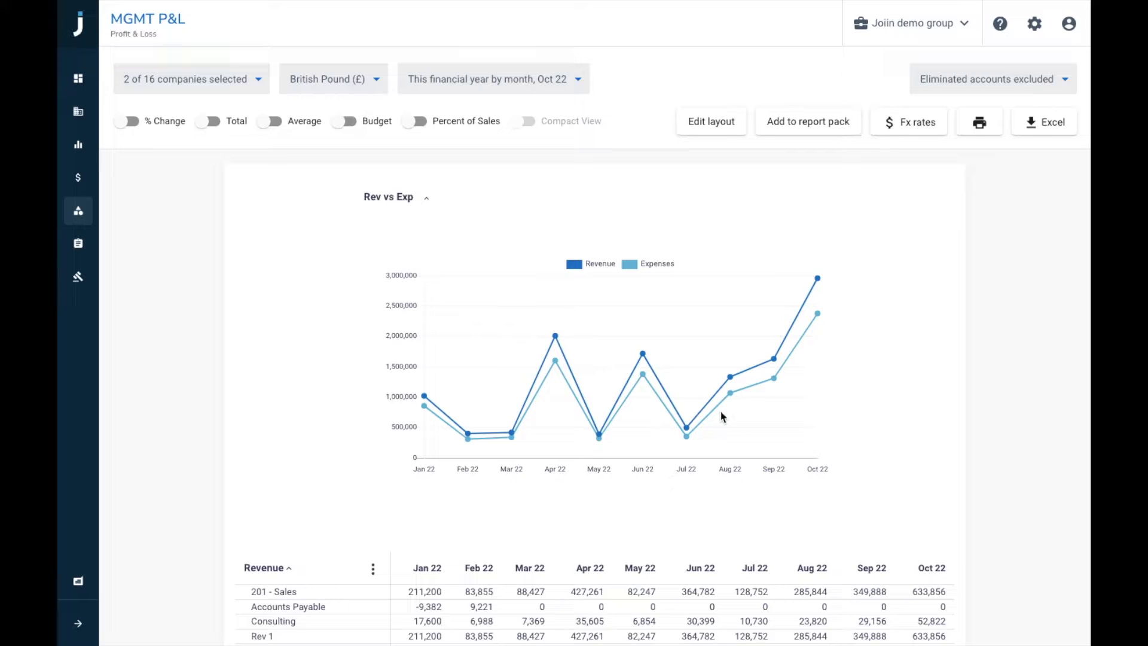
Step: In the layout, add a new formula named 'Gross profit*' formatted as currency
click(711, 124)
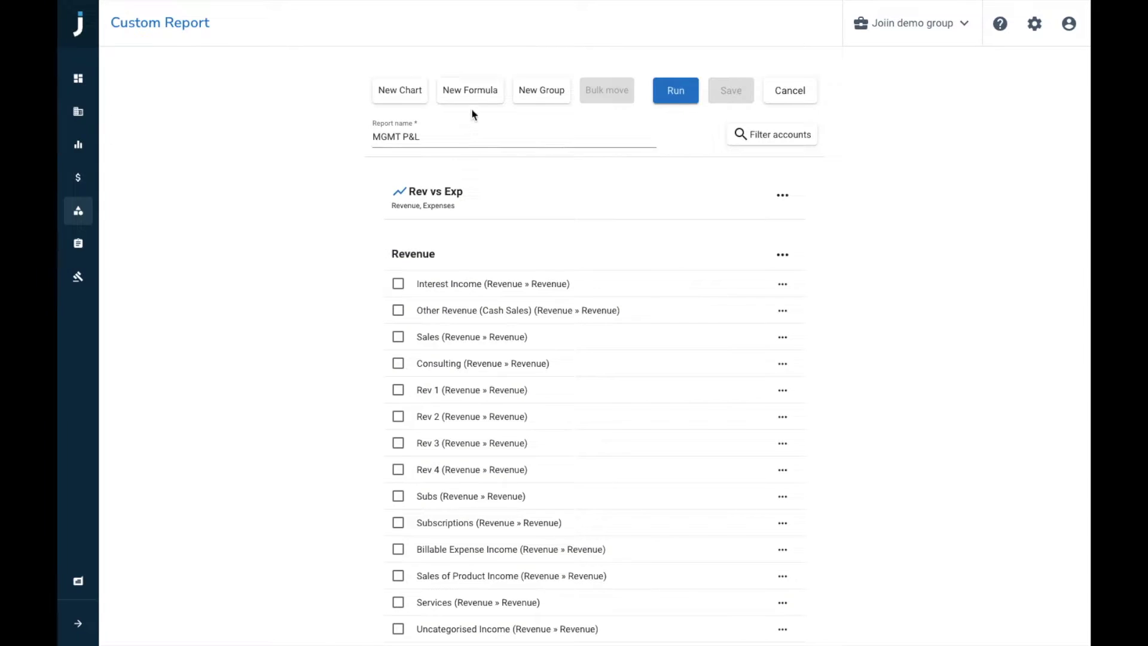
click(473, 92)
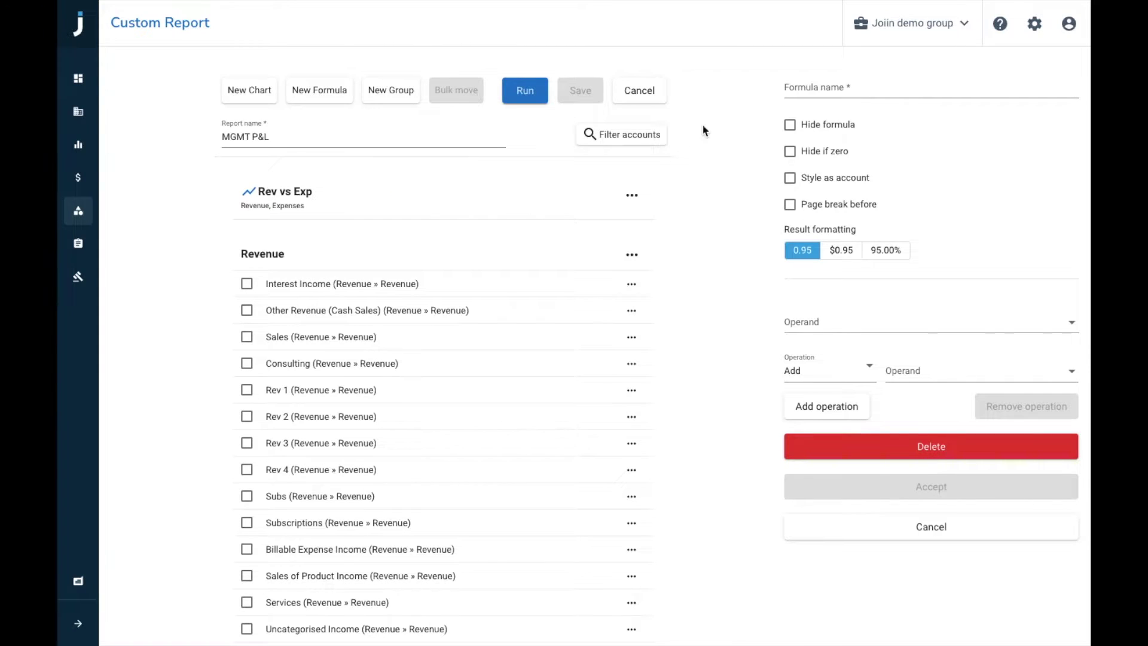
click(805, 88)
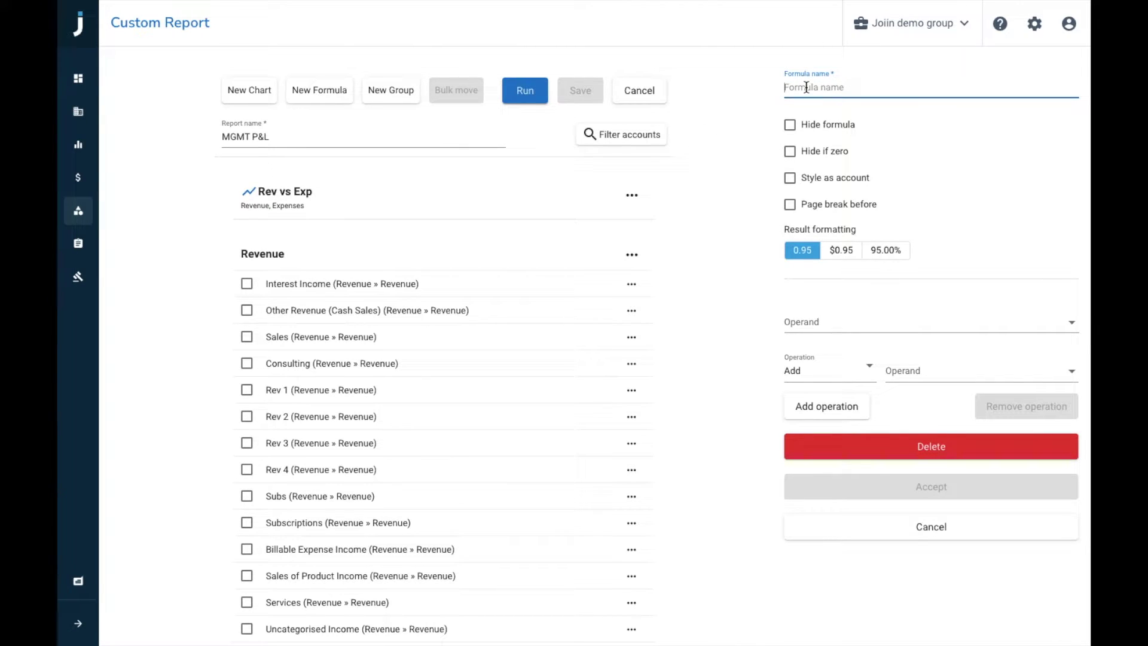
text(Gross profit*)
click(840, 253)
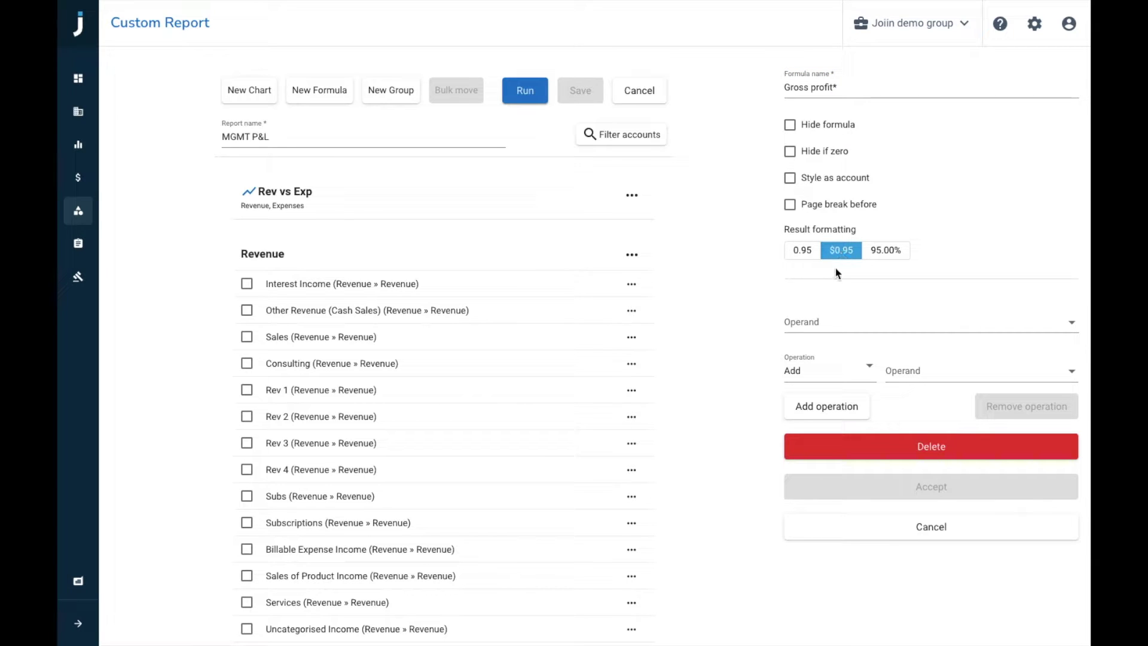
Step: Define Gross profit* as Revenue minus Cost of Sales, then save and run the report
click(816, 328)
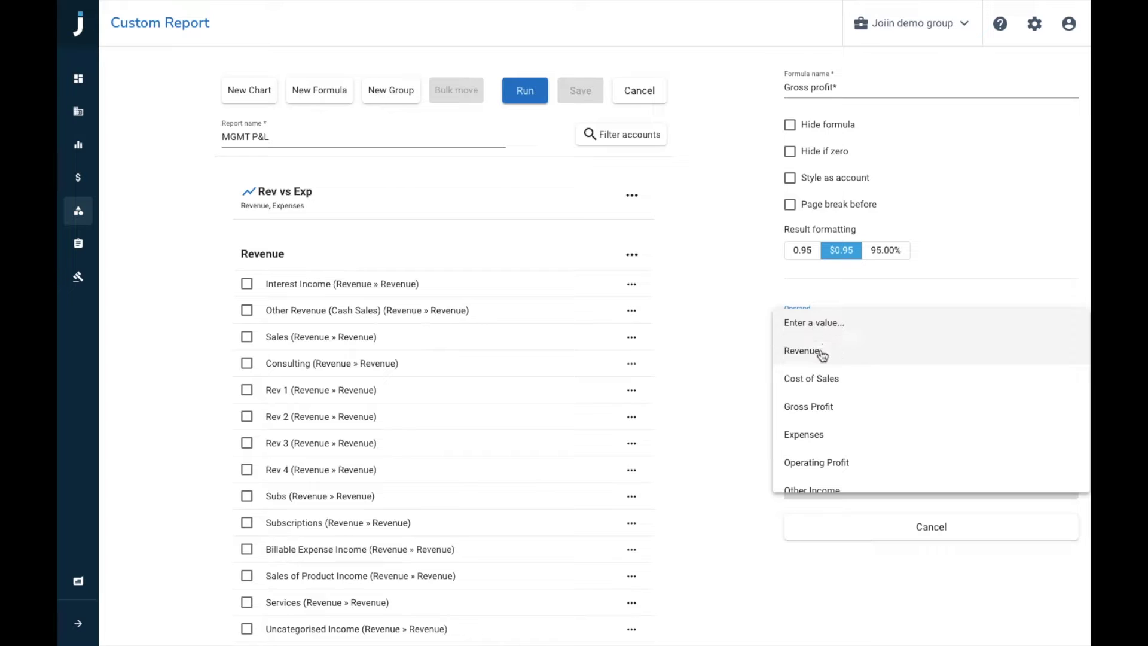
click(821, 354)
click(900, 373)
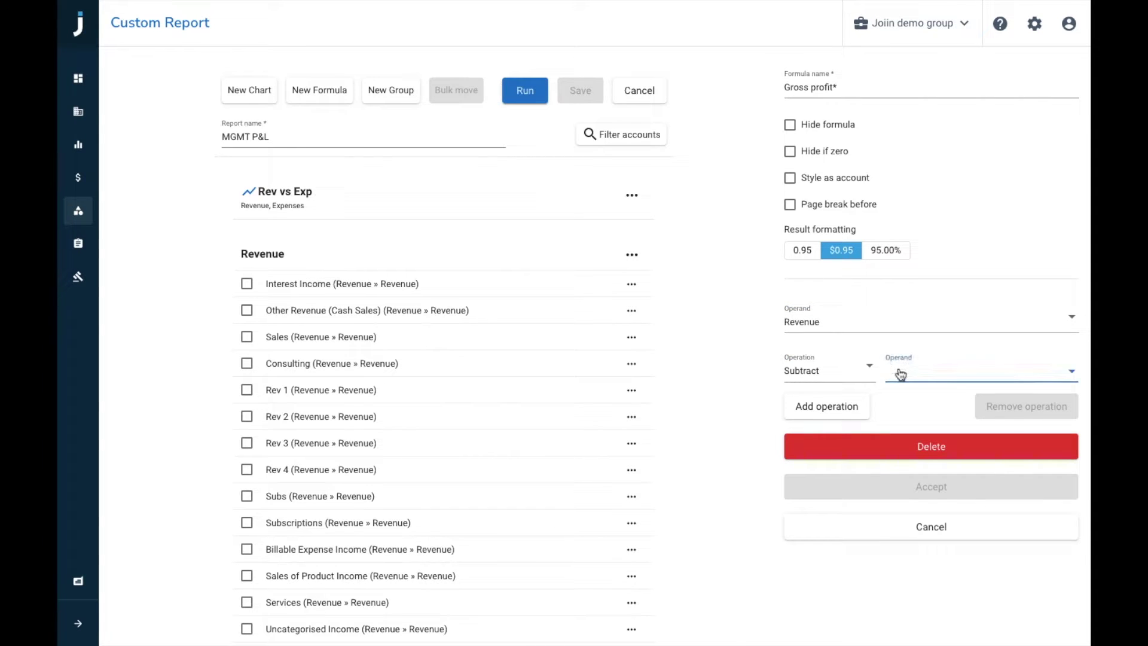
click(903, 424)
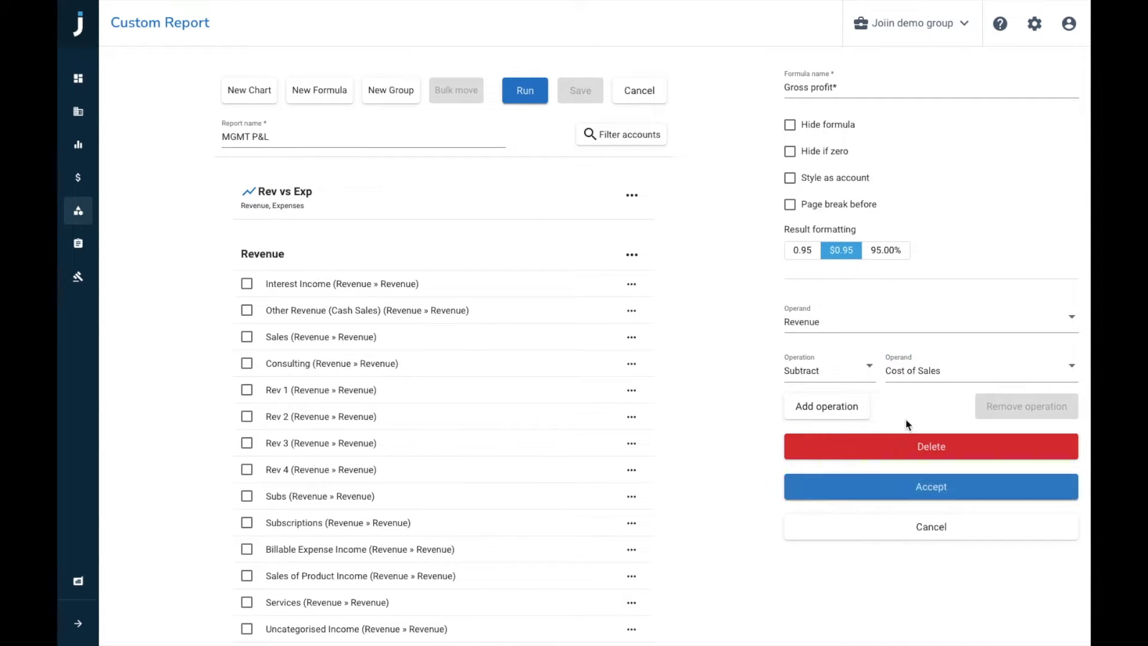
click(894, 489)
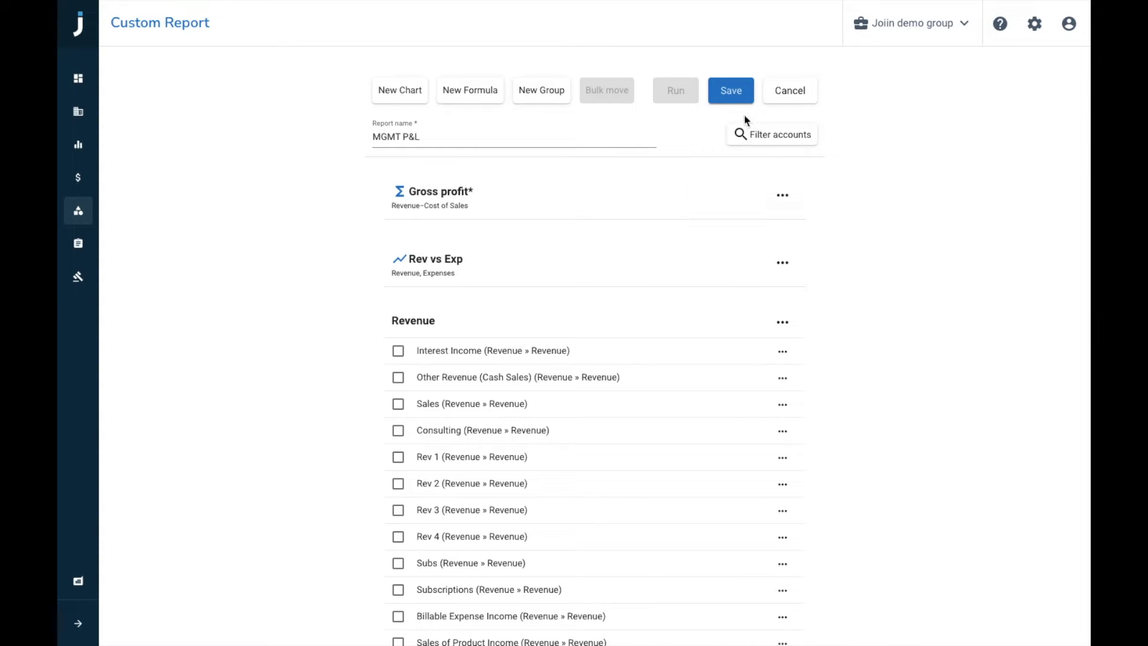
click(734, 100)
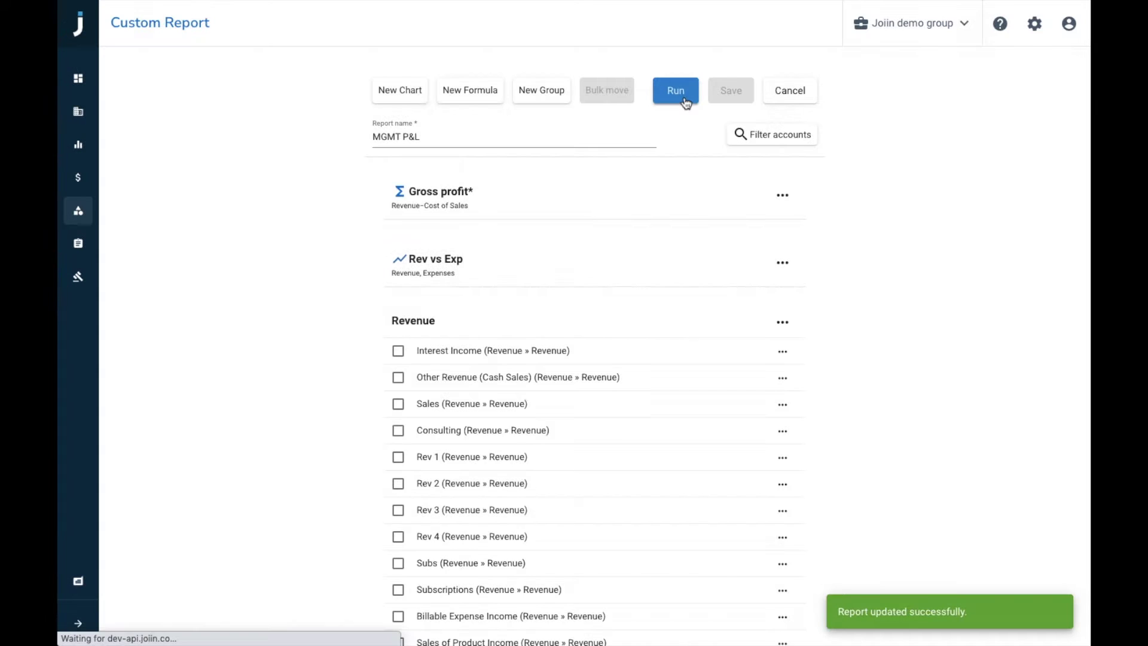
click(676, 91)
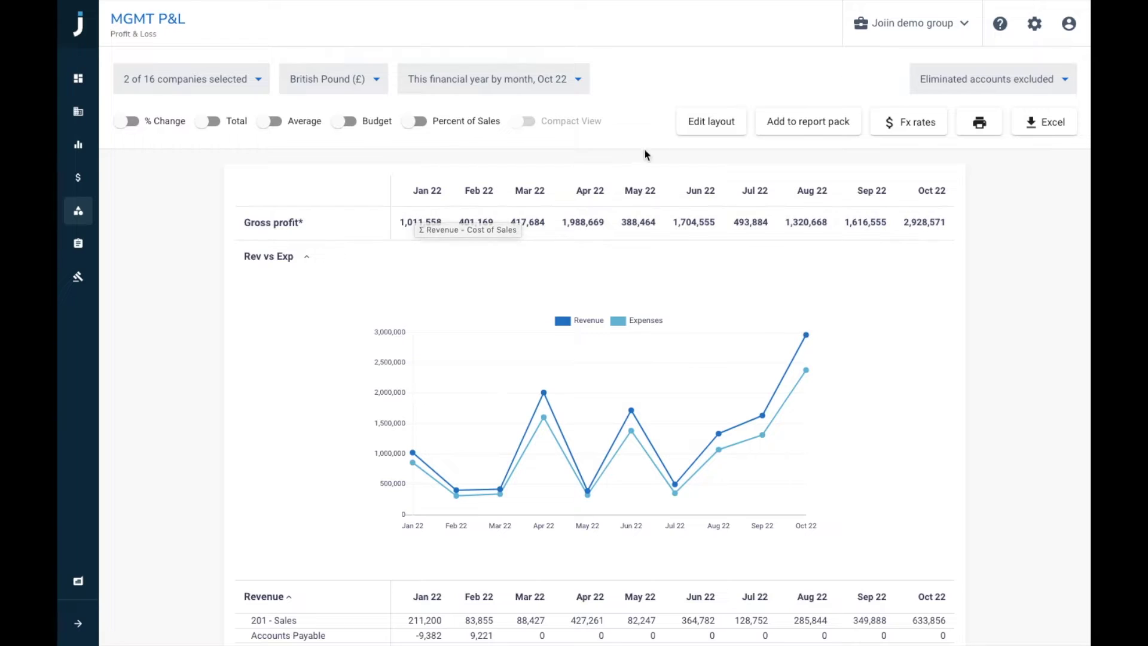
Step: Add a 'Sales rev' group set to collapse with total, account style, and credit positive
click(705, 128)
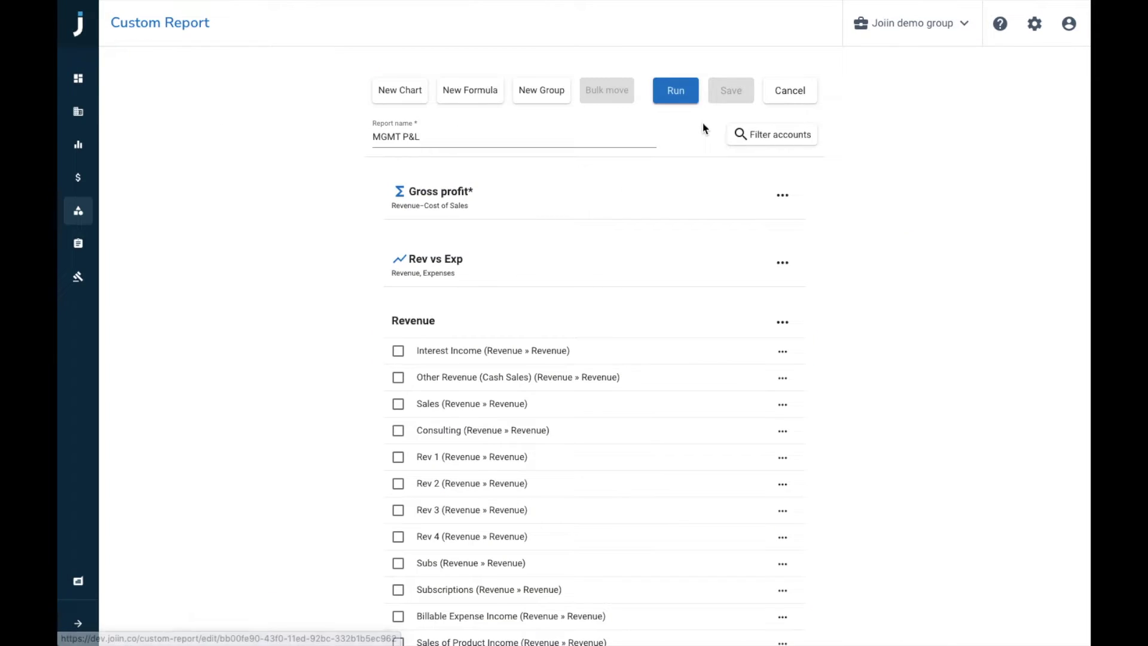
click(542, 90)
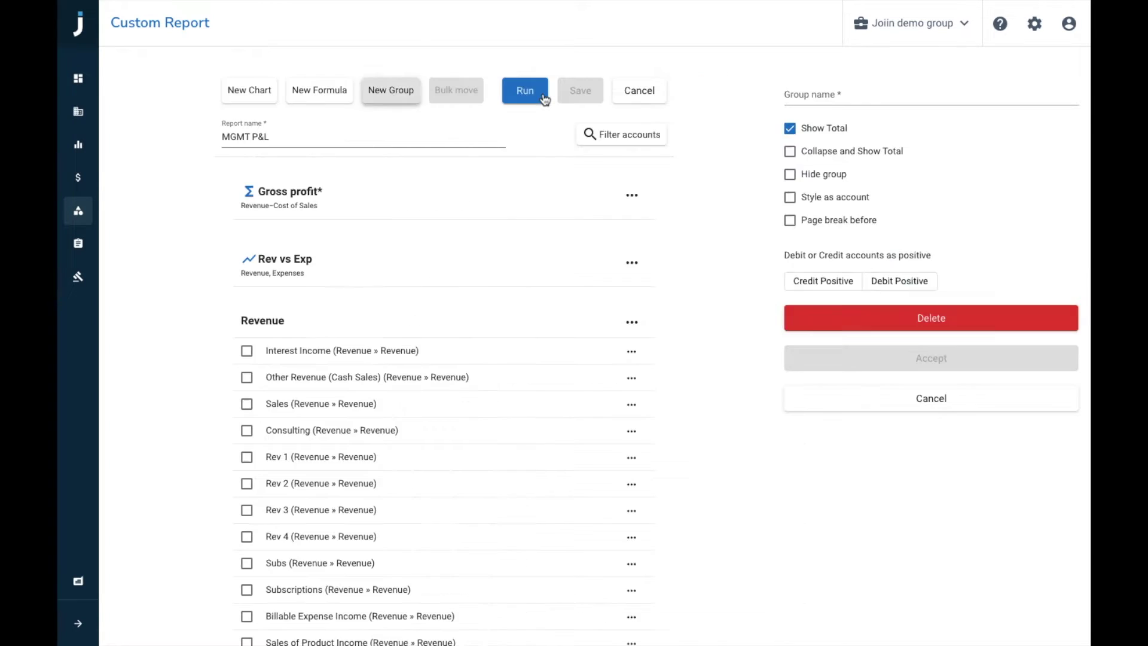
click(799, 90)
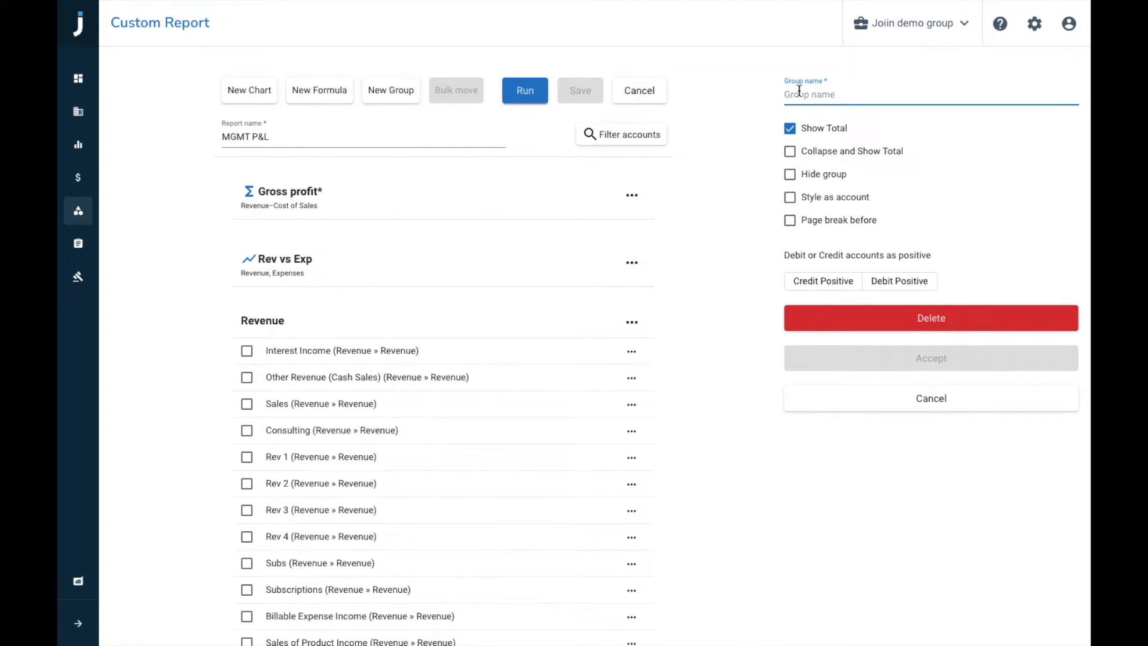
text(Sales rev)
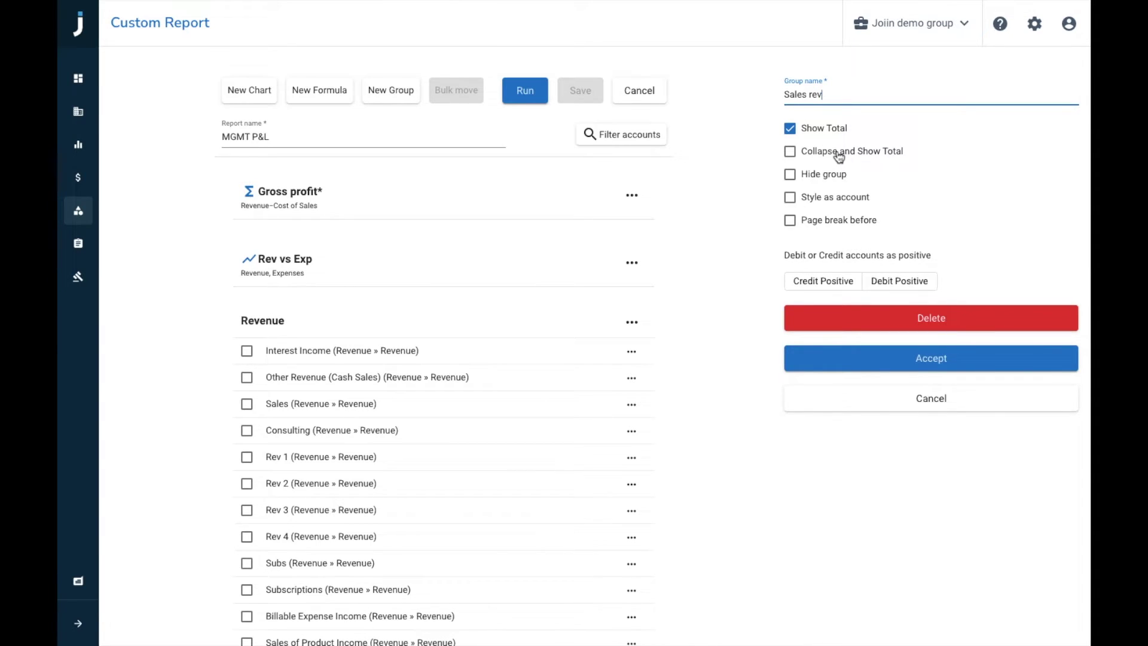
click(839, 157)
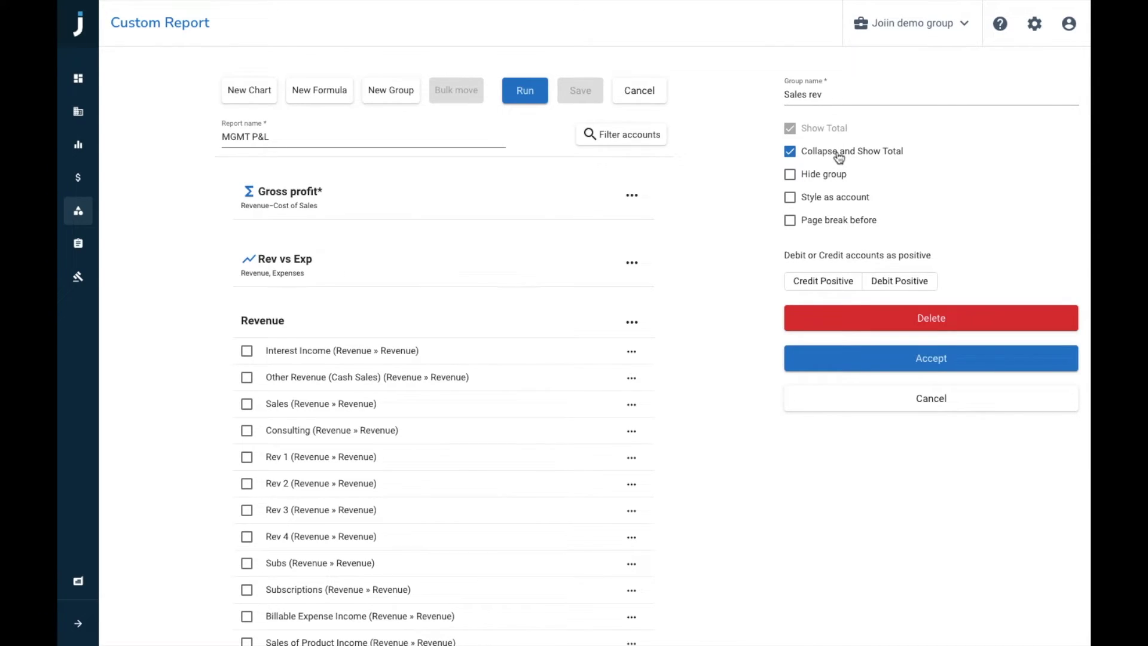
click(841, 204)
click(819, 286)
click(836, 359)
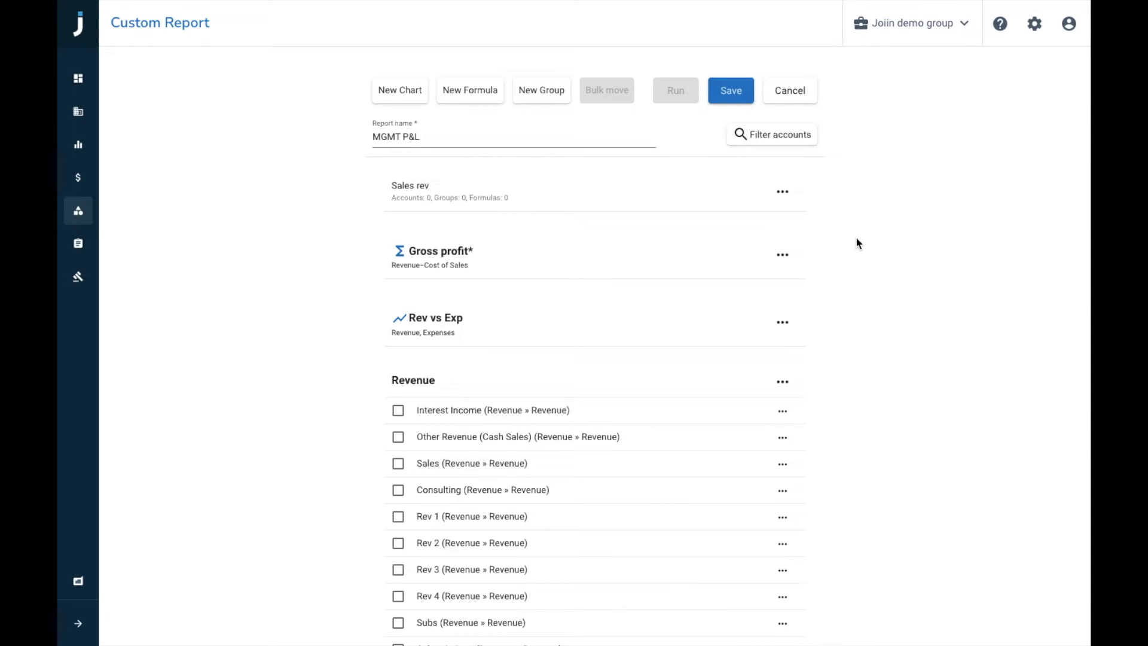
Step: Move the Sales rev group to the Revenue section via its Move to menu
click(782, 192)
mouse_move(790, 256)
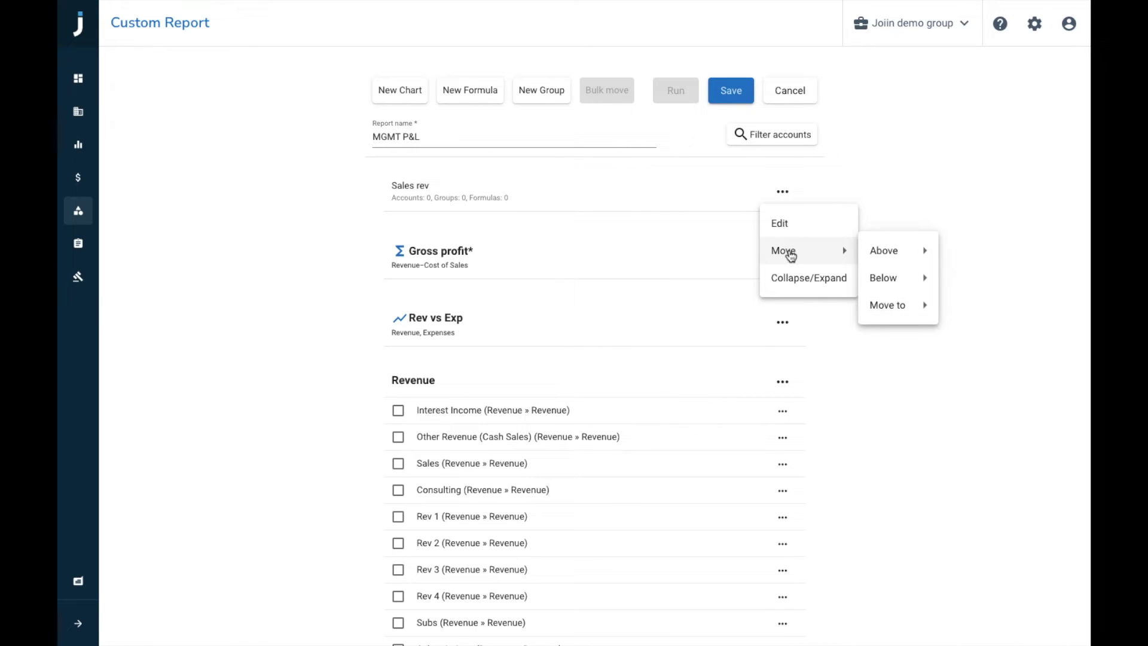
mouse_move(877, 255)
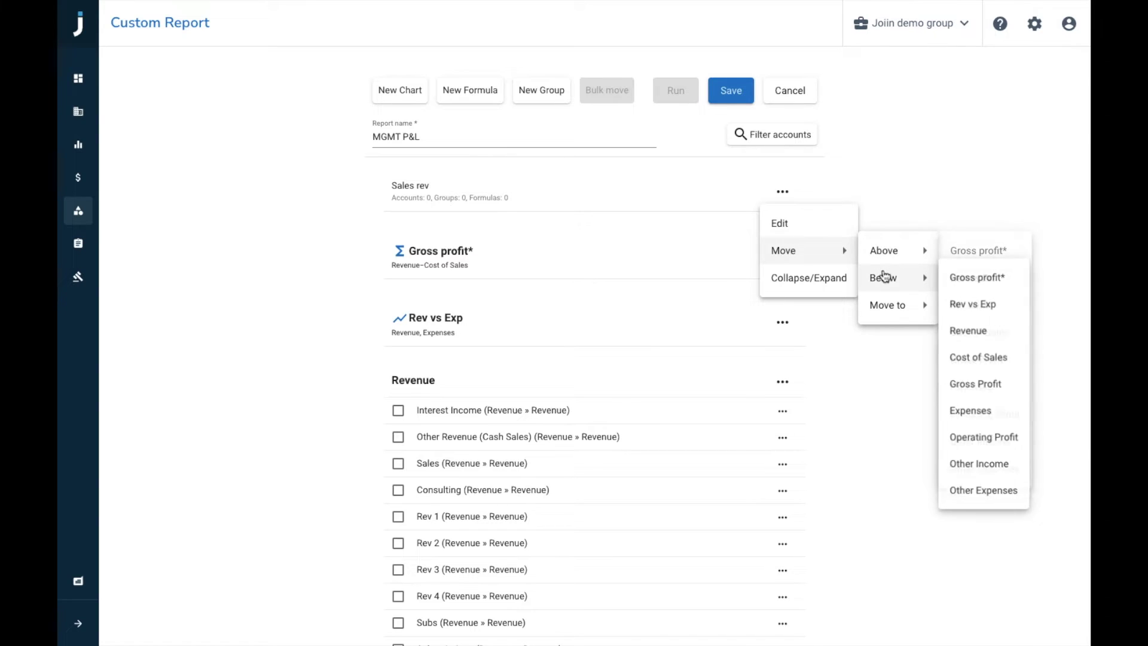
mouse_move(895, 311)
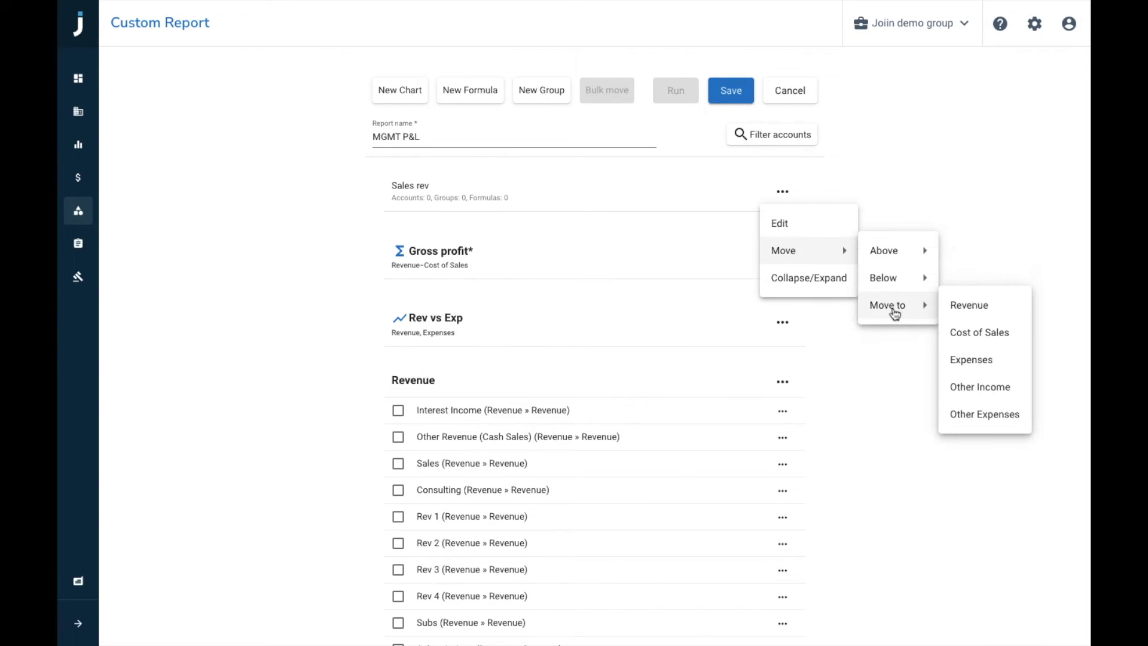
click(960, 305)
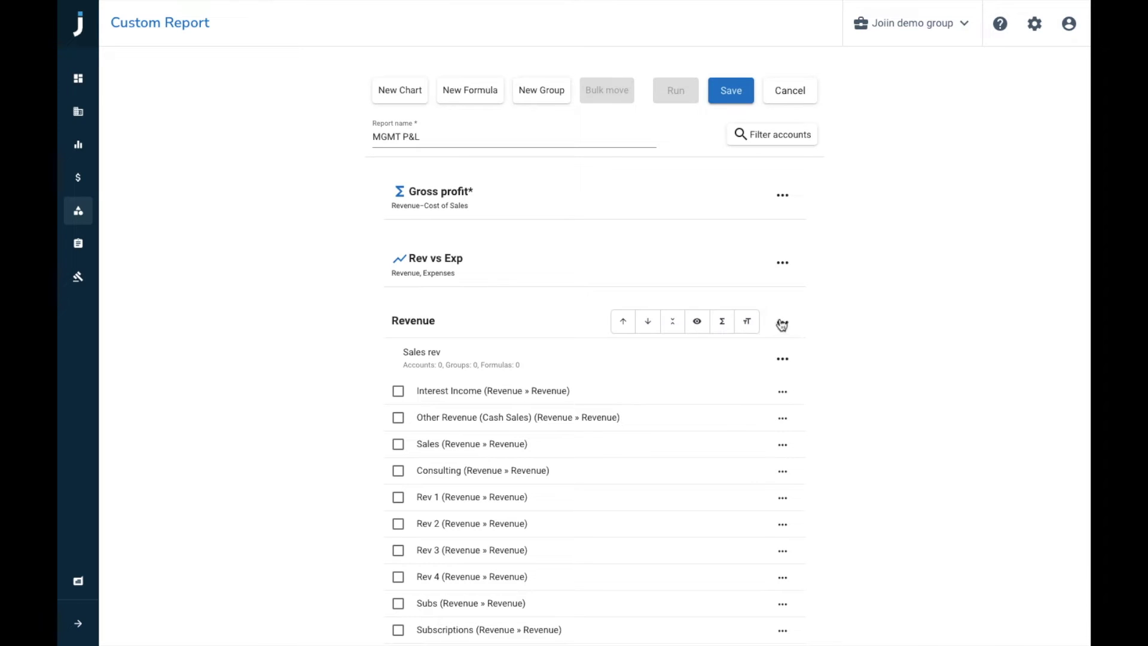
mouse_move(567, 367)
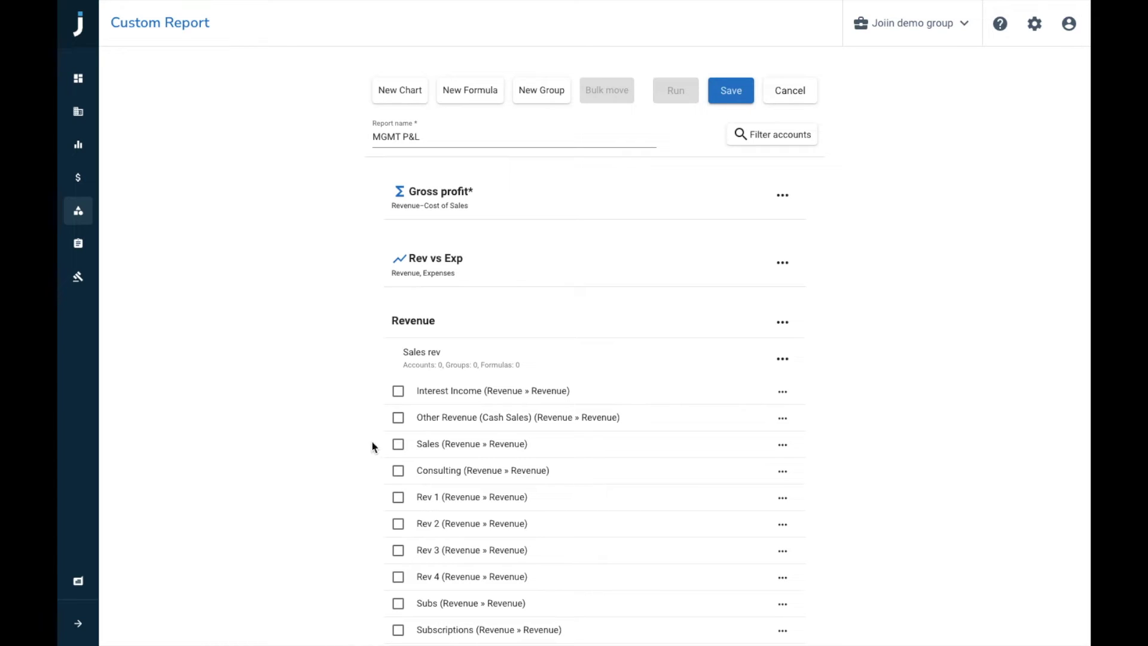
Step: Bulk move Sales, Consulting, Rev 1 and Rev 2 into Sales rev, then save and run
click(398, 444)
click(398, 471)
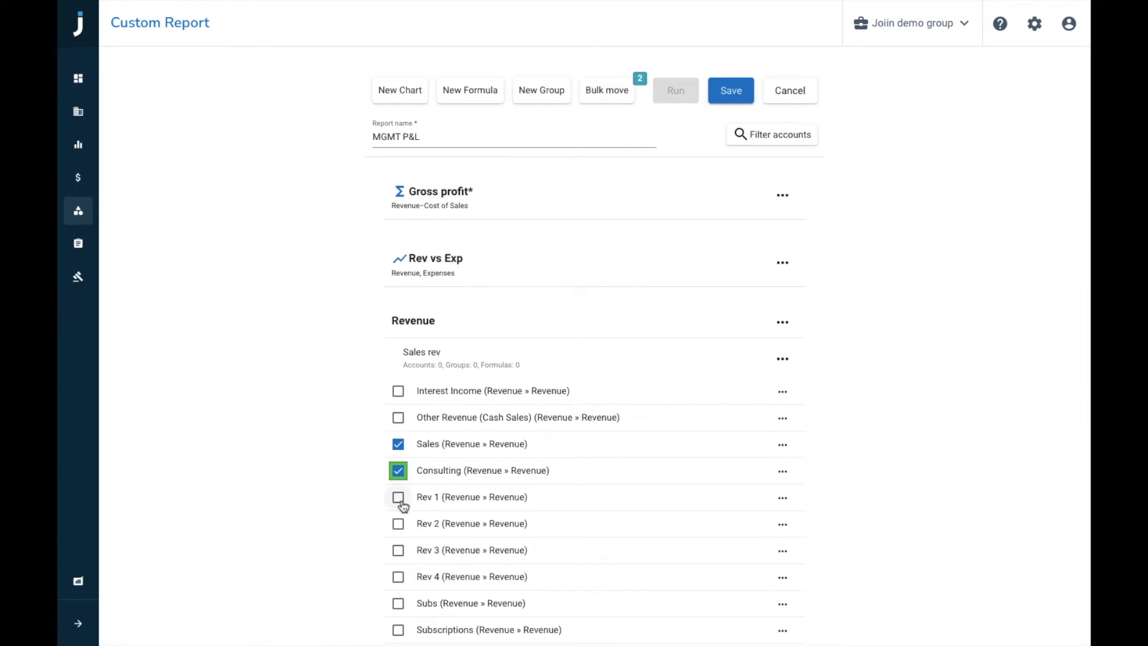
click(400, 501)
click(399, 526)
click(611, 97)
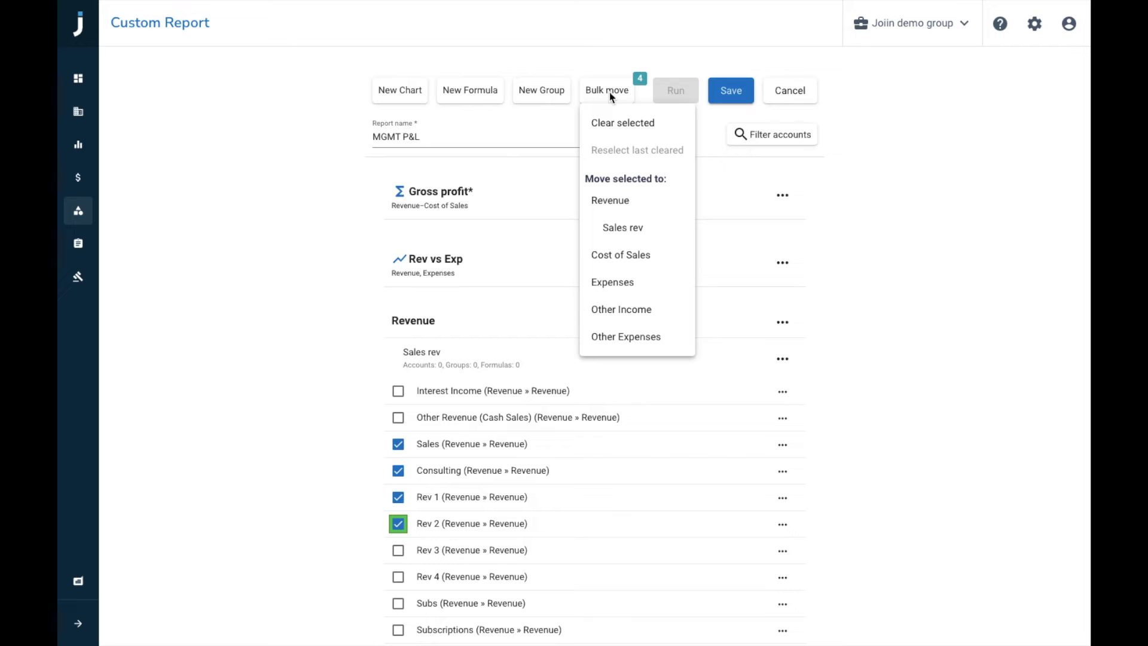
click(623, 229)
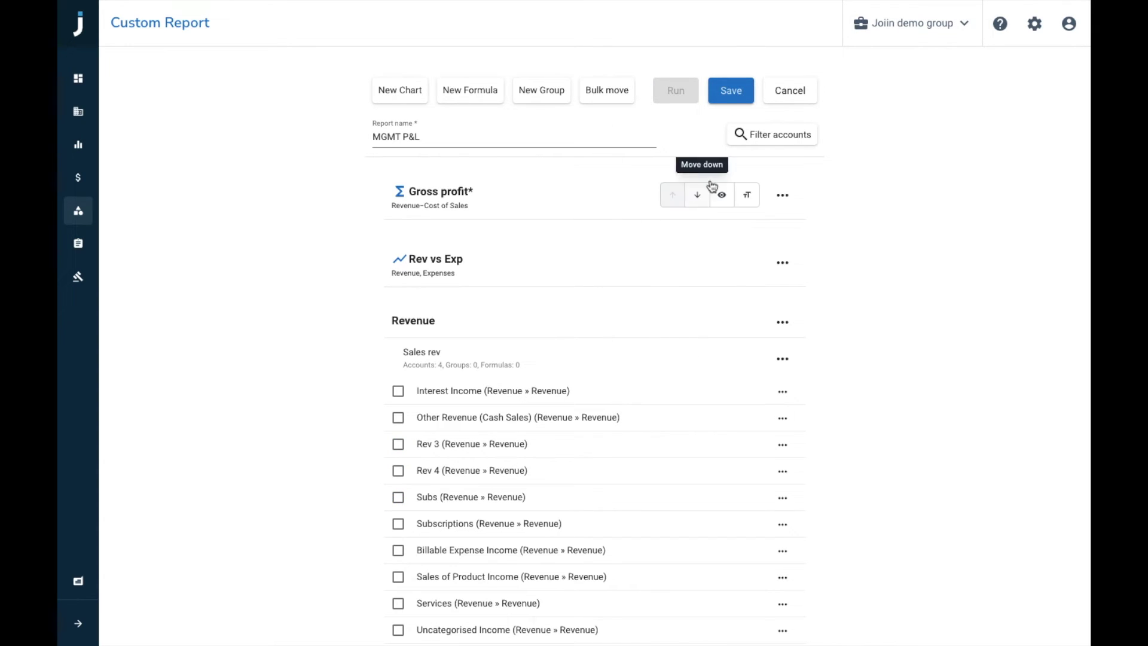
click(732, 98)
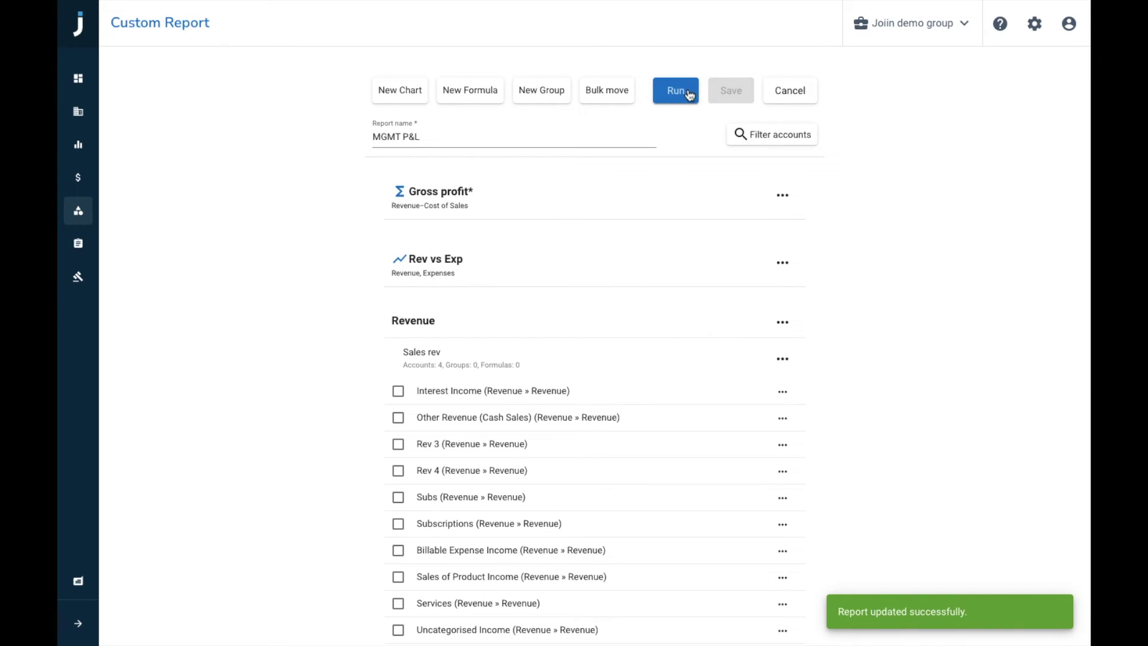
click(687, 93)
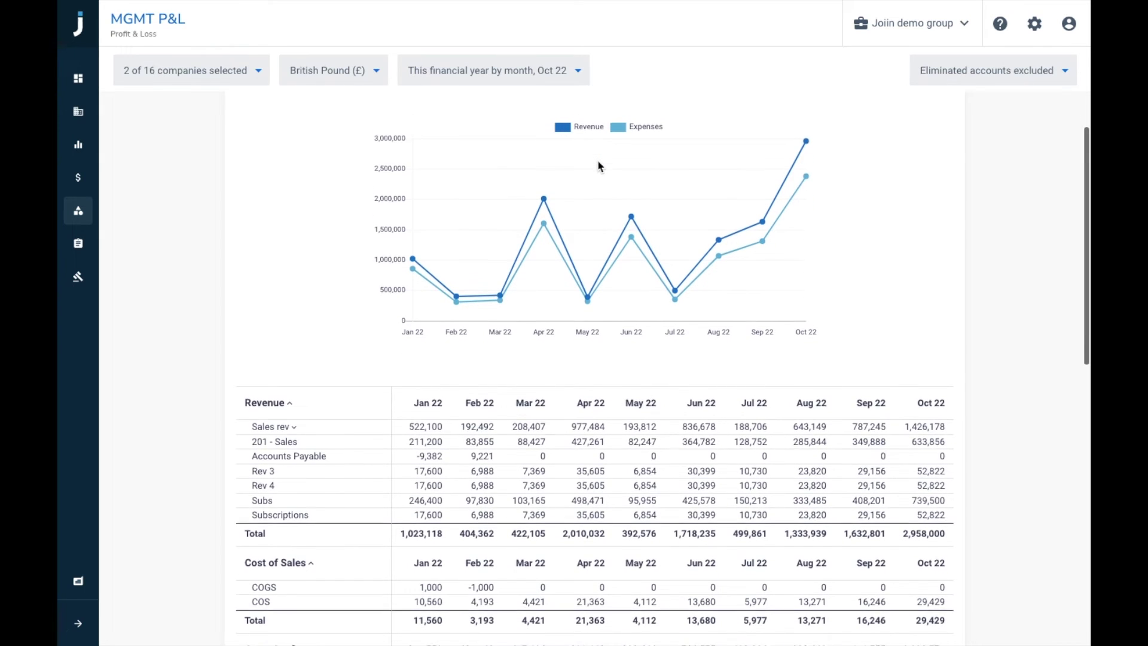
scroll(600, 166, down, 2)
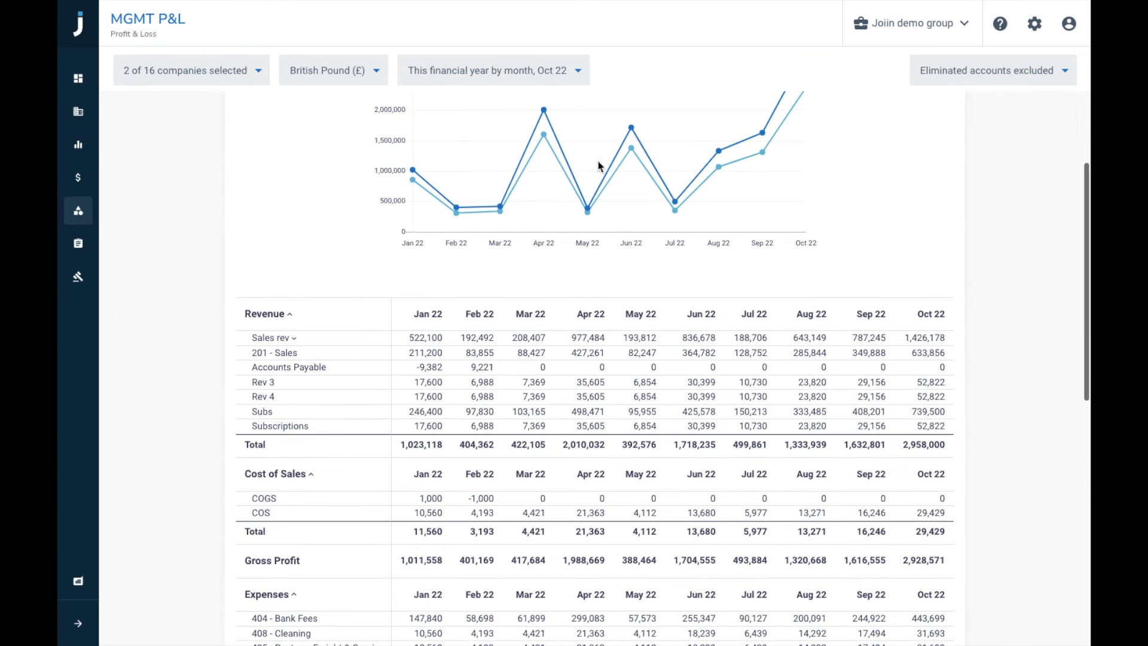
click(294, 339)
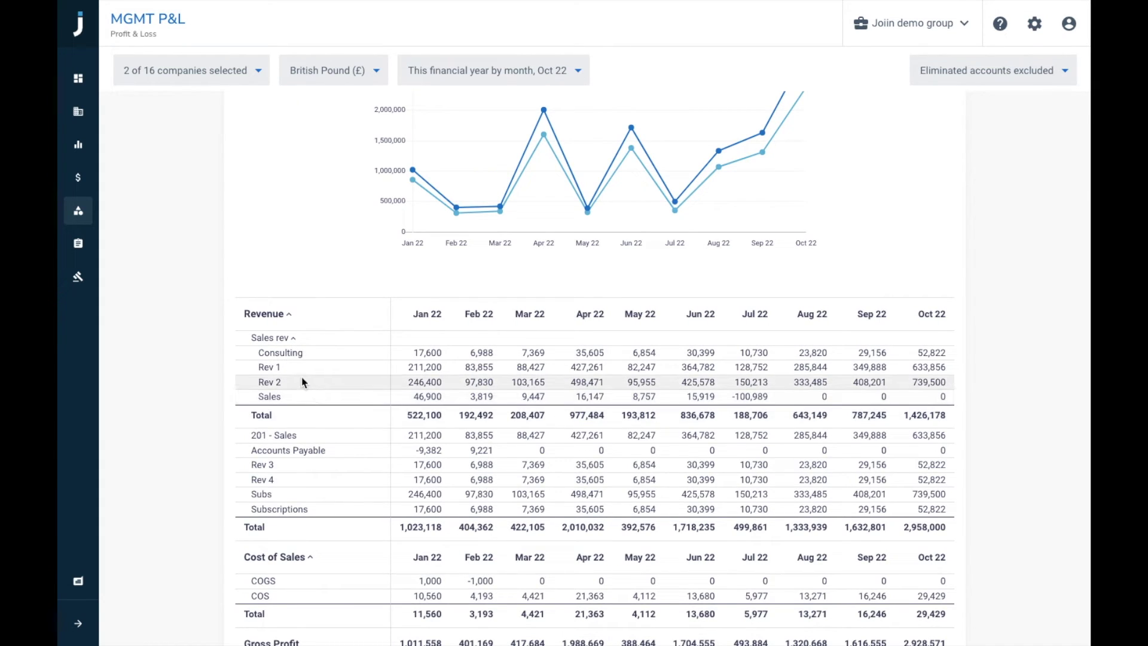
click(294, 338)
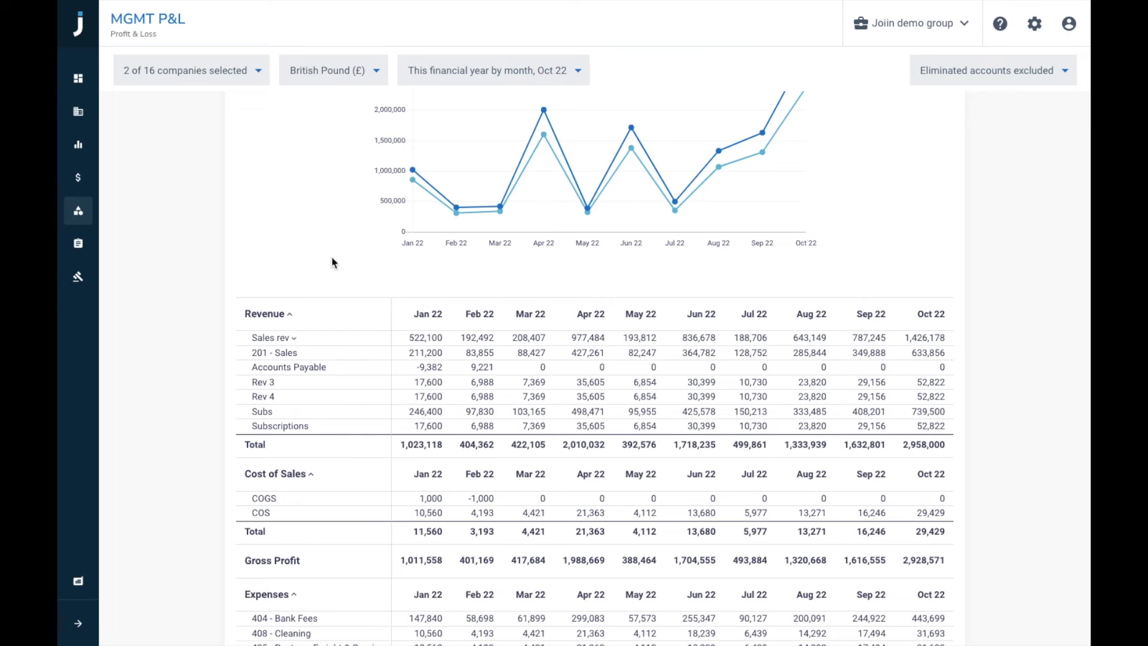
scroll(333, 263, down, 3)
scroll(332, 260, up, 7)
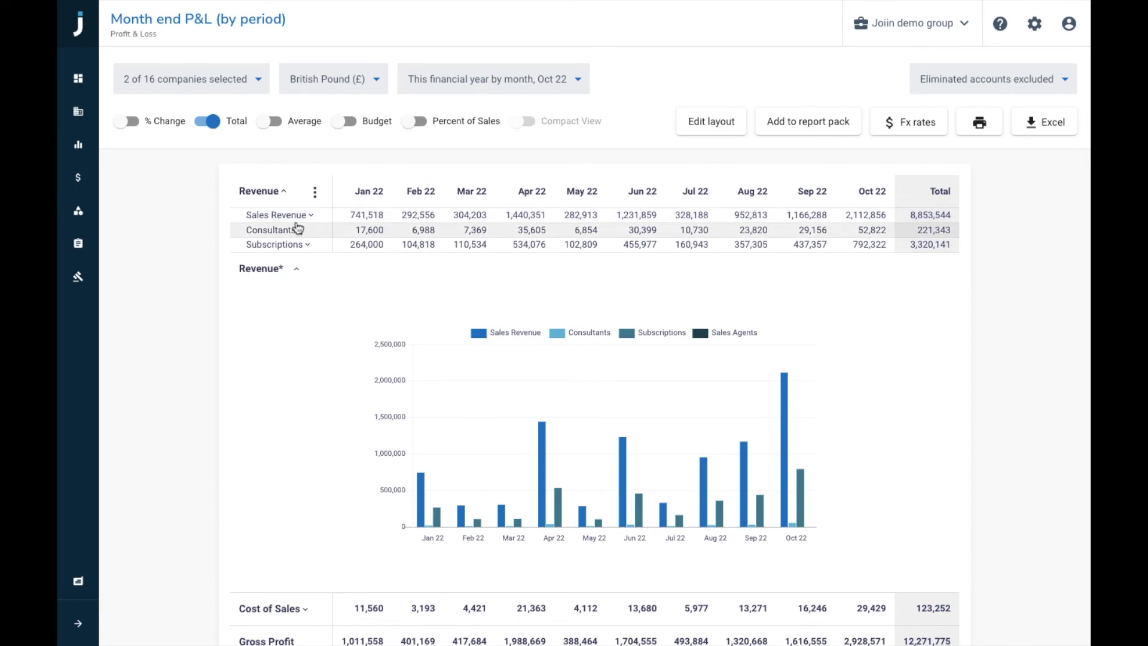
Step: Scroll through the Month end P&L report's tables and charts, then back up
scroll(284, 317, down, 4)
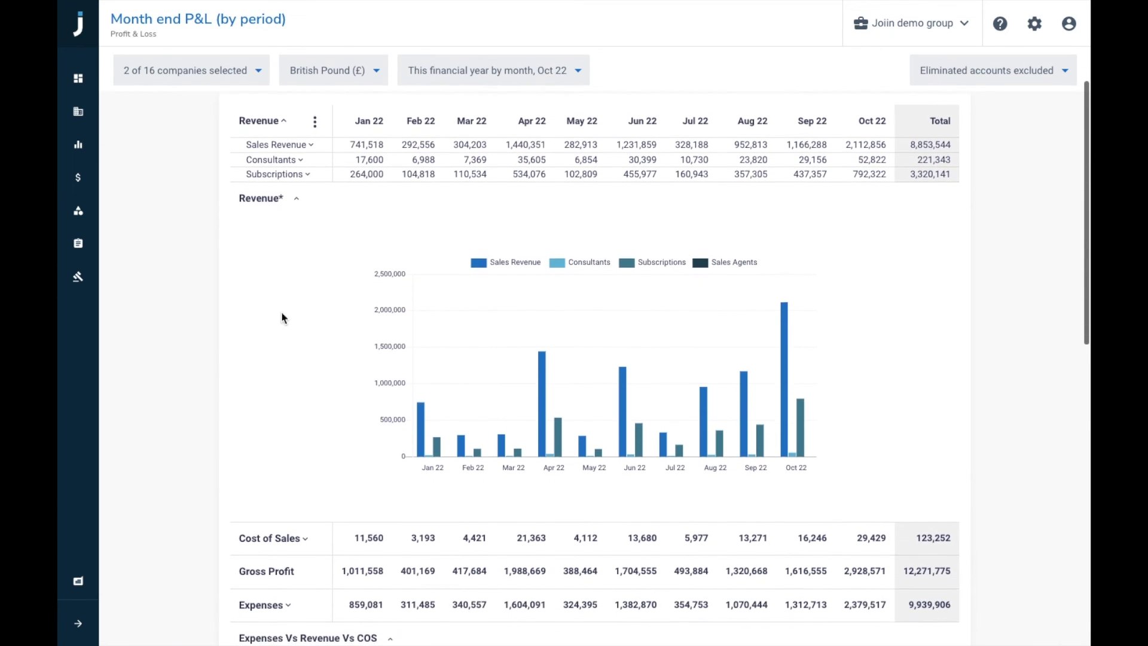
scroll(284, 317, down, 3)
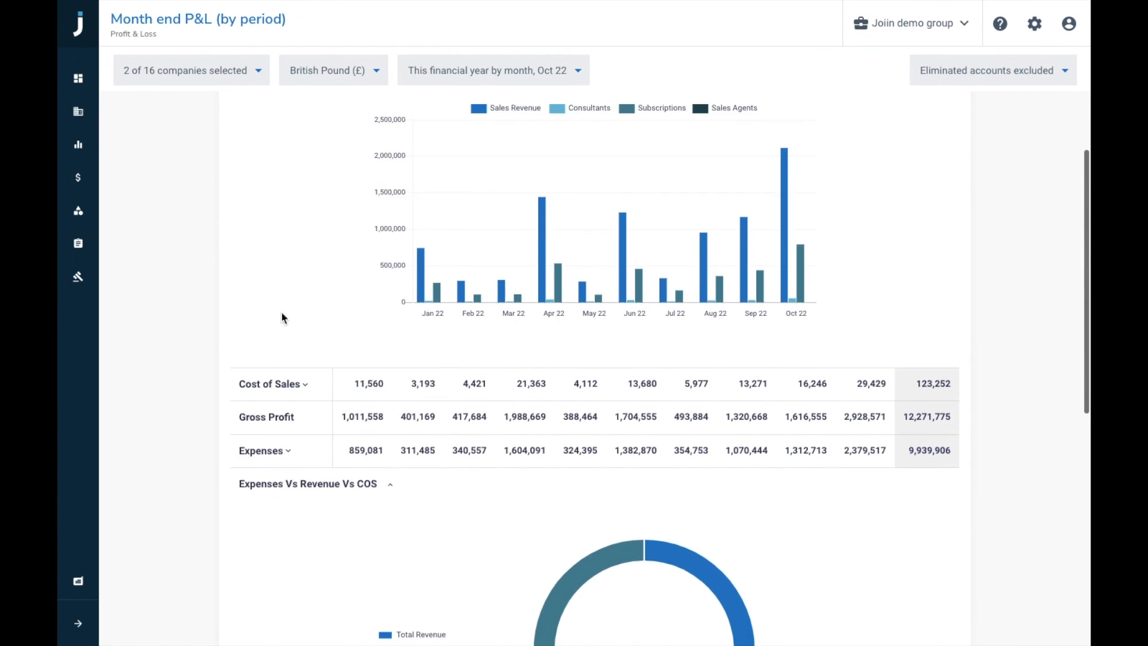
scroll(284, 317, down, 3)
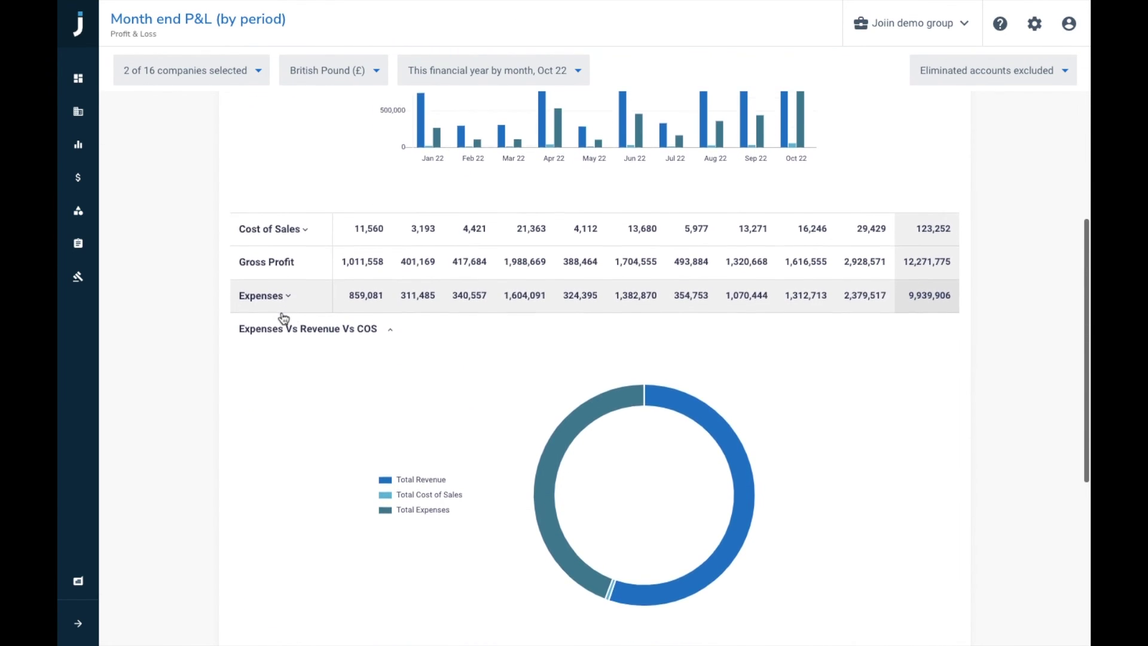
scroll(284, 318, down, 5)
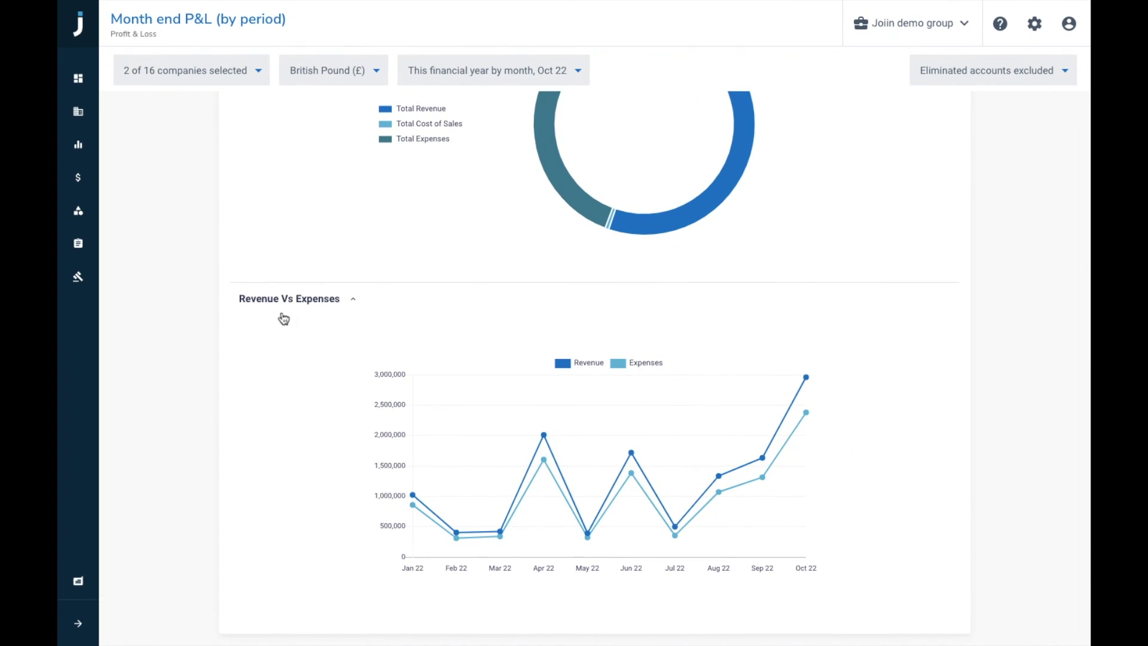
scroll(284, 317, up, 10)
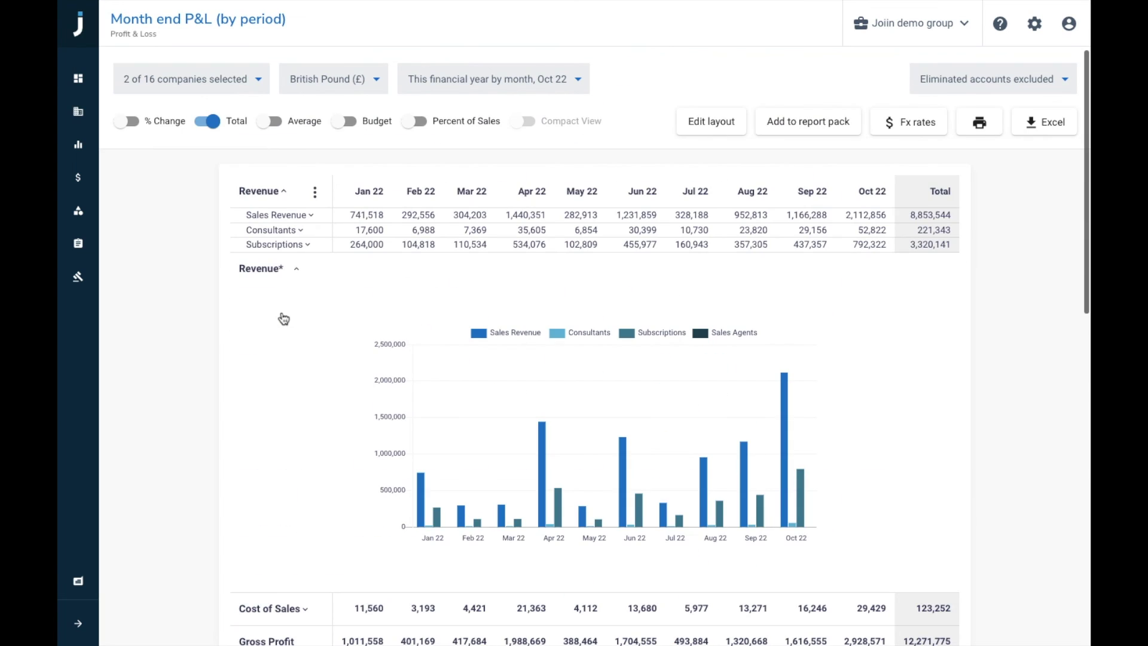